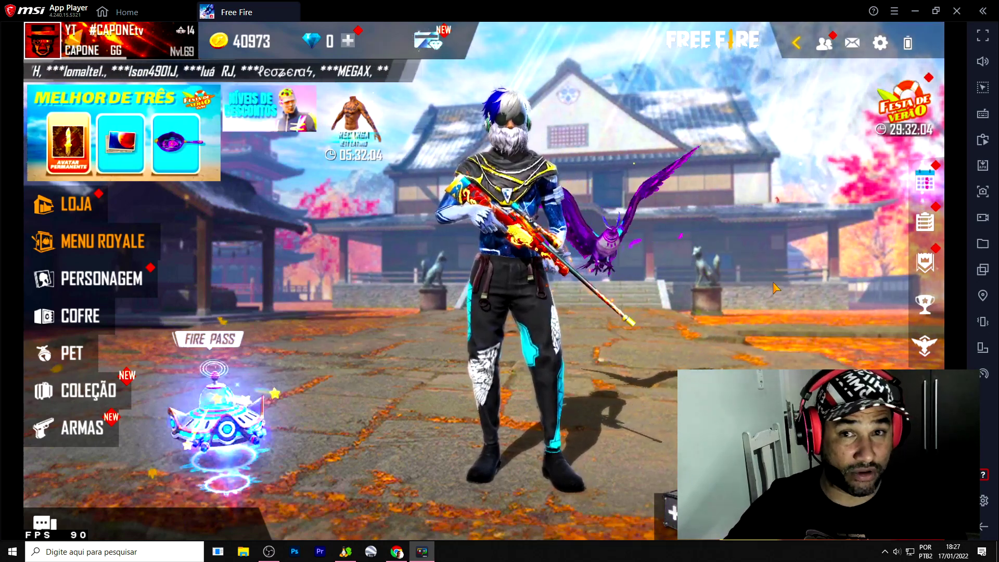
# - Switch to BlueStacks Tweaker, force-kill the running MSI emulator, and close the tweaker
pyautogui.click(345, 551)
pyautogui.click(786, 136)
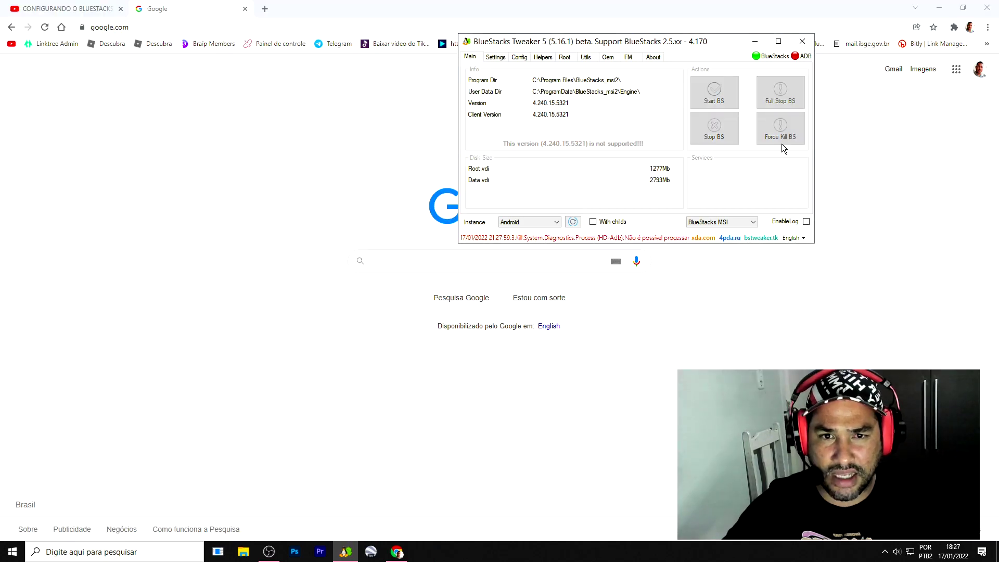
pyautogui.click(802, 41)
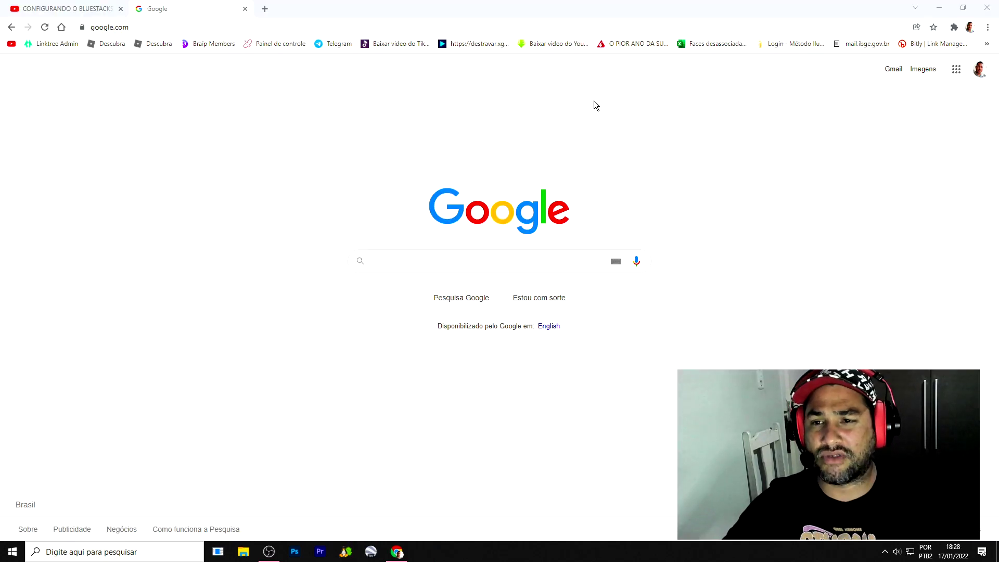
# - Search Google for BlueStacks in the browser and open the official BlueStacks website from the results
pyautogui.click(384, 253)
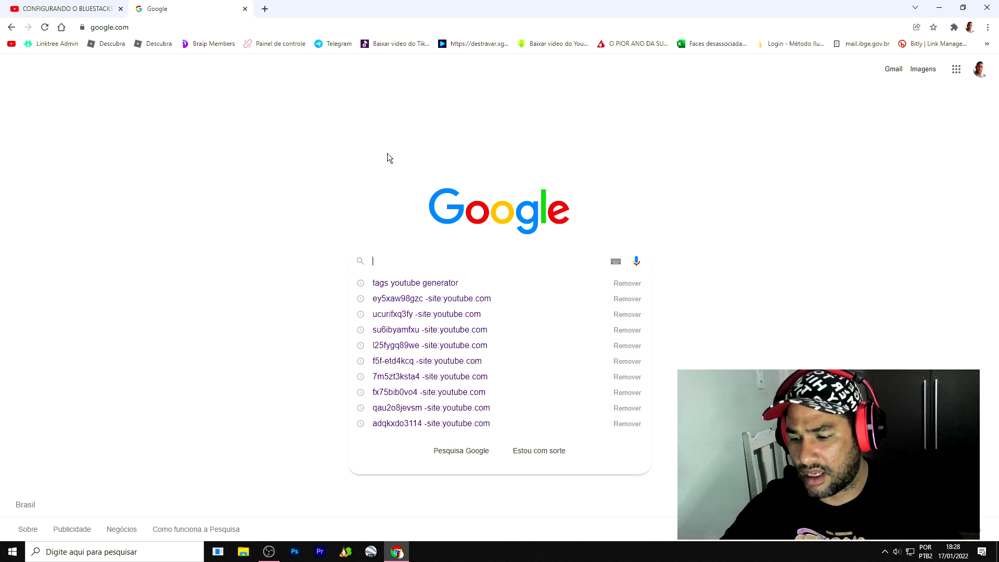
pyautogui.write('B')
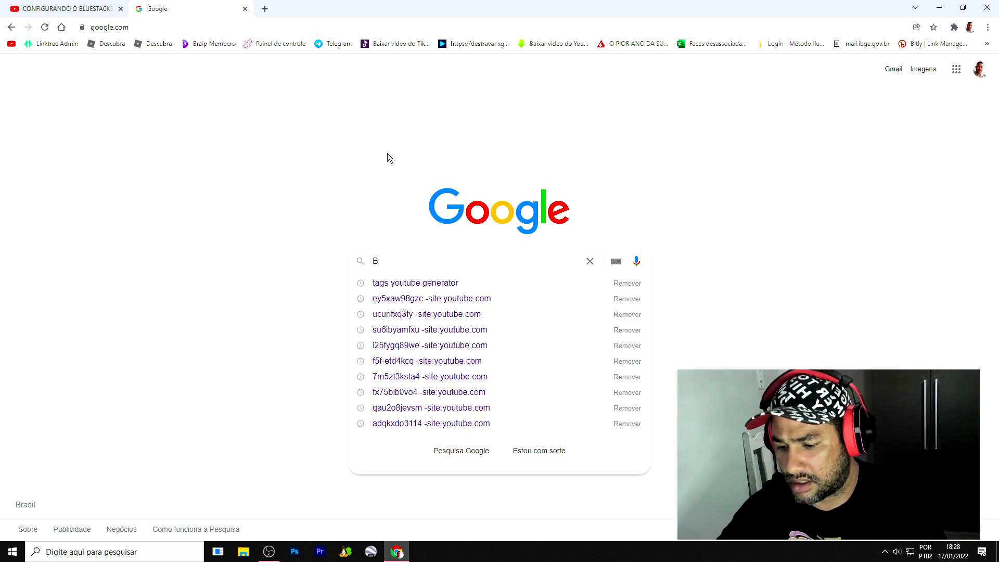
pyautogui.write('L')
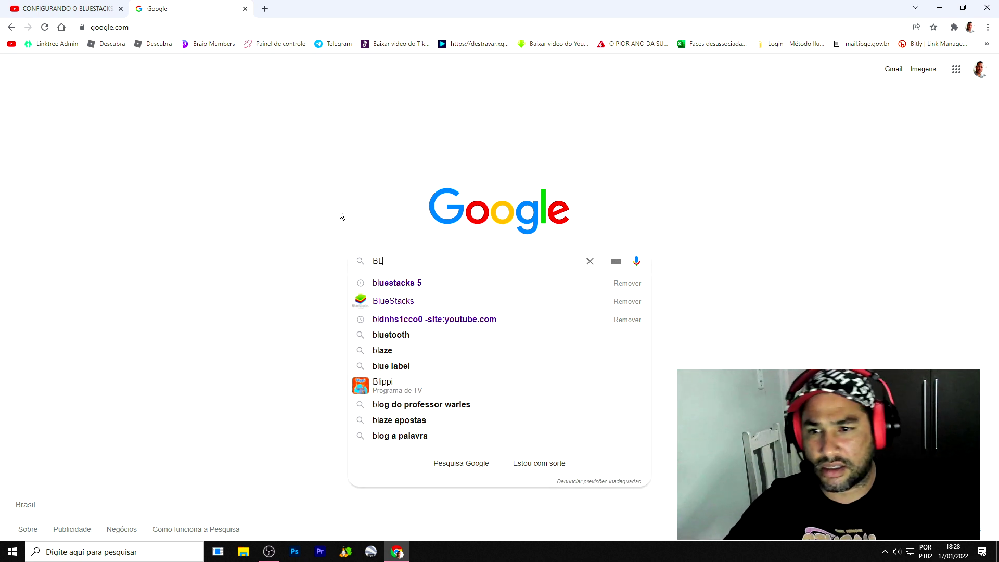
pyautogui.click(393, 302)
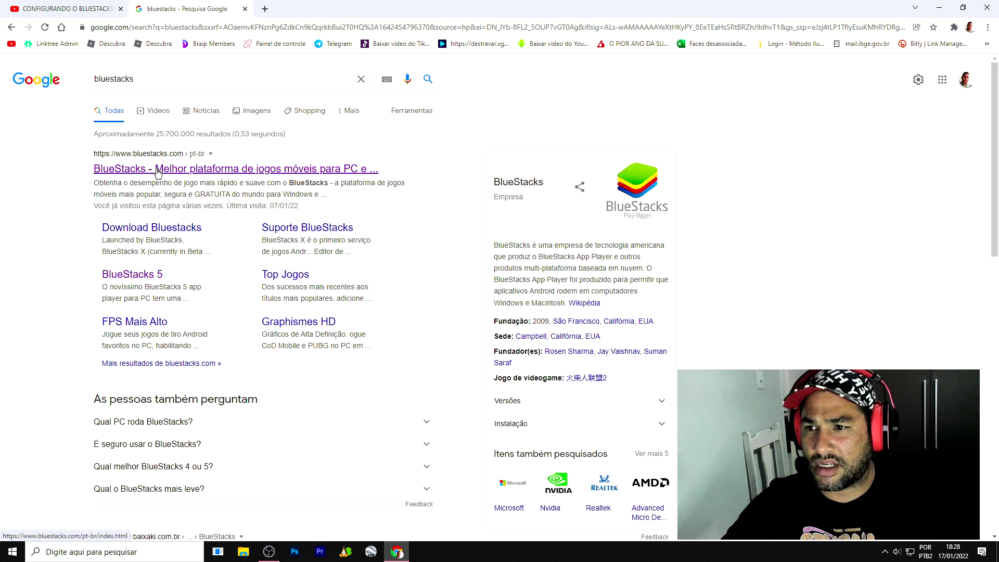
pyautogui.click(161, 172)
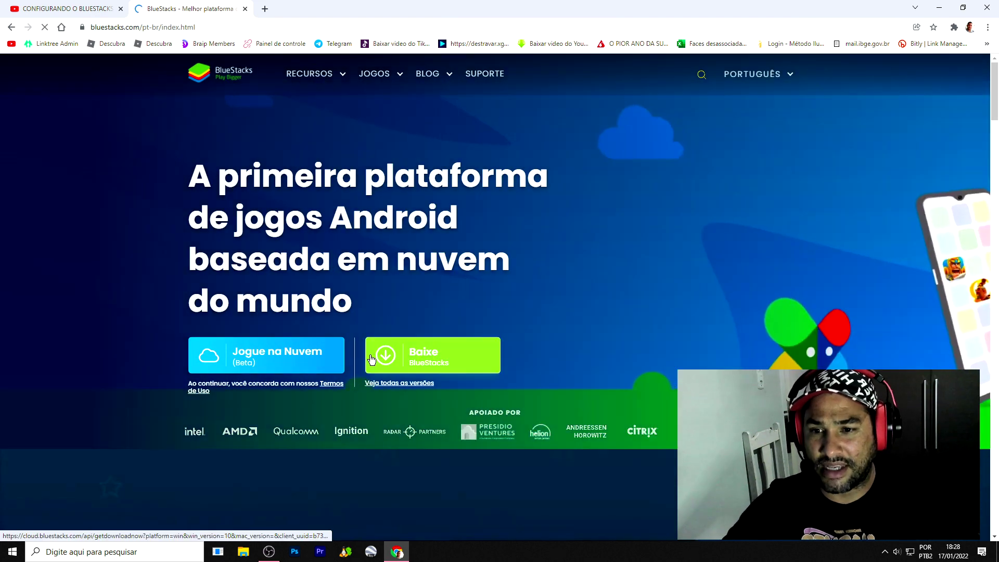
# - Download the BlueStacks installer from the homepage and run it to install BlueStacks 5
pyautogui.click(439, 356)
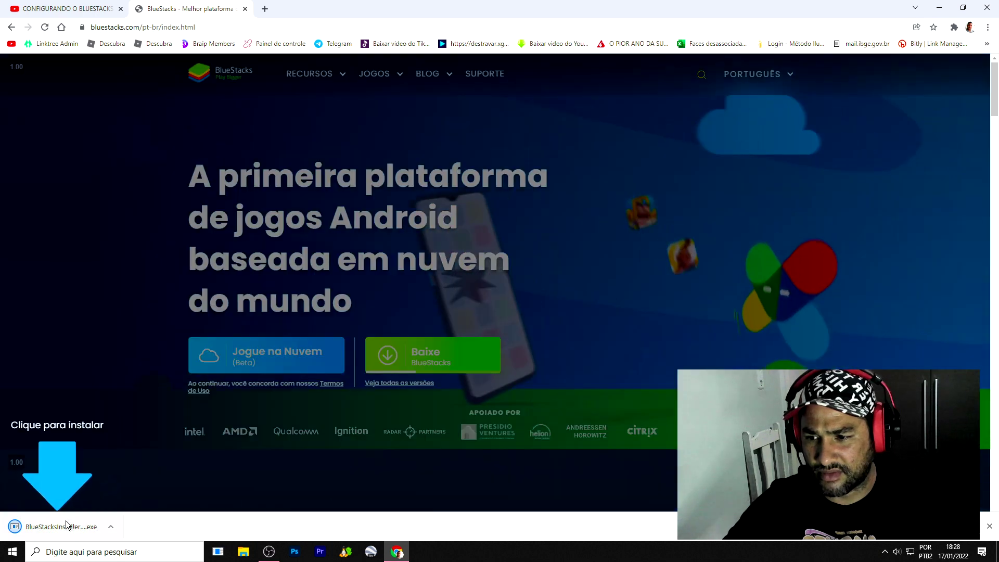
pyautogui.click(68, 526)
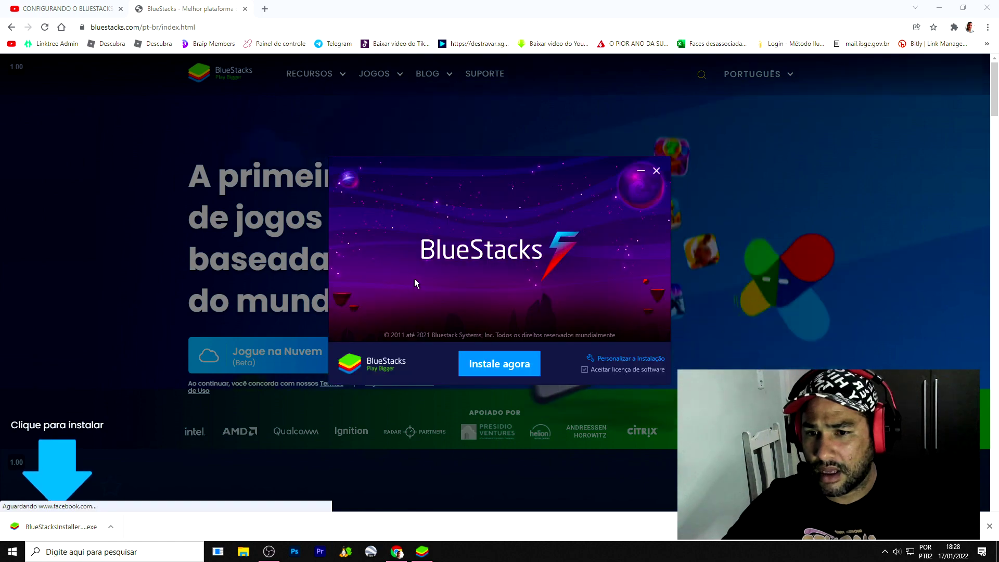
pyautogui.click(499, 365)
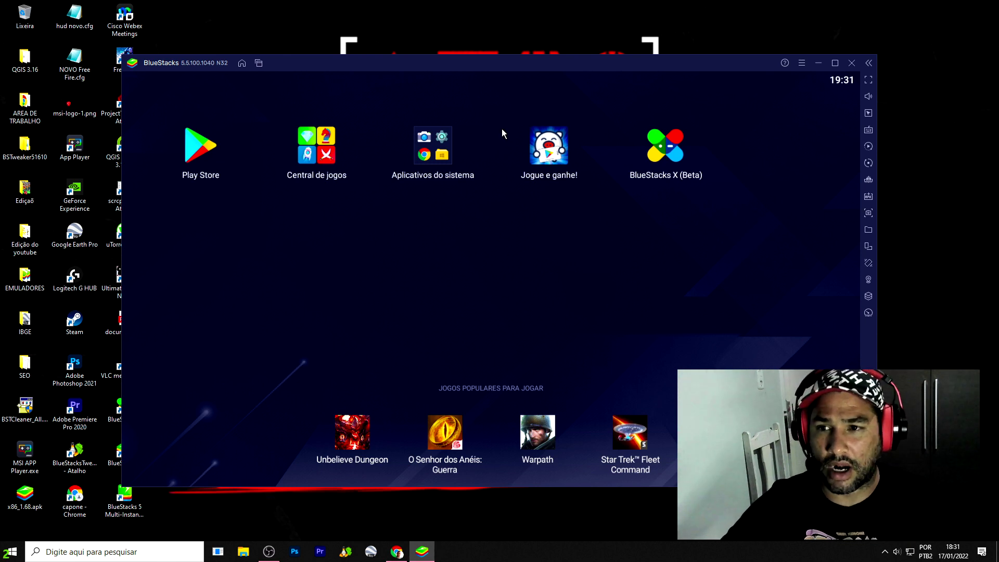
# - Open the list of all installed apps in the Android system settings and find the Google Play apps
pyautogui.click(441, 138)
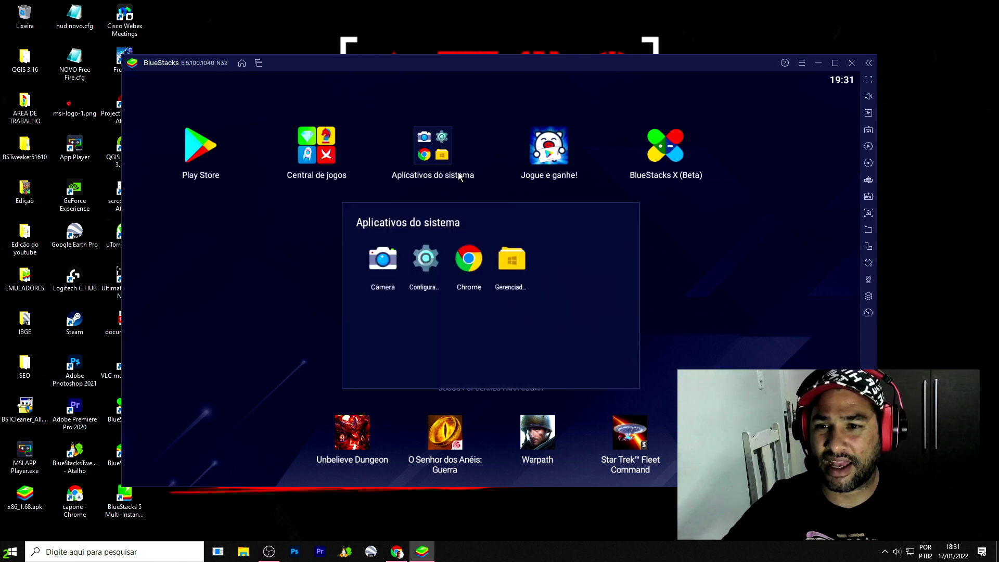
pyautogui.click(426, 261)
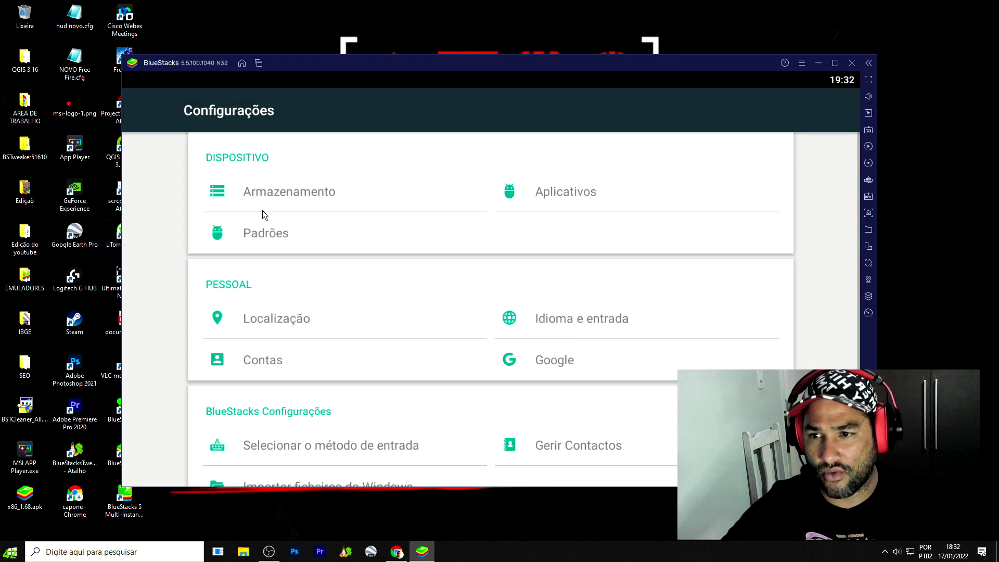
pyautogui.click(569, 194)
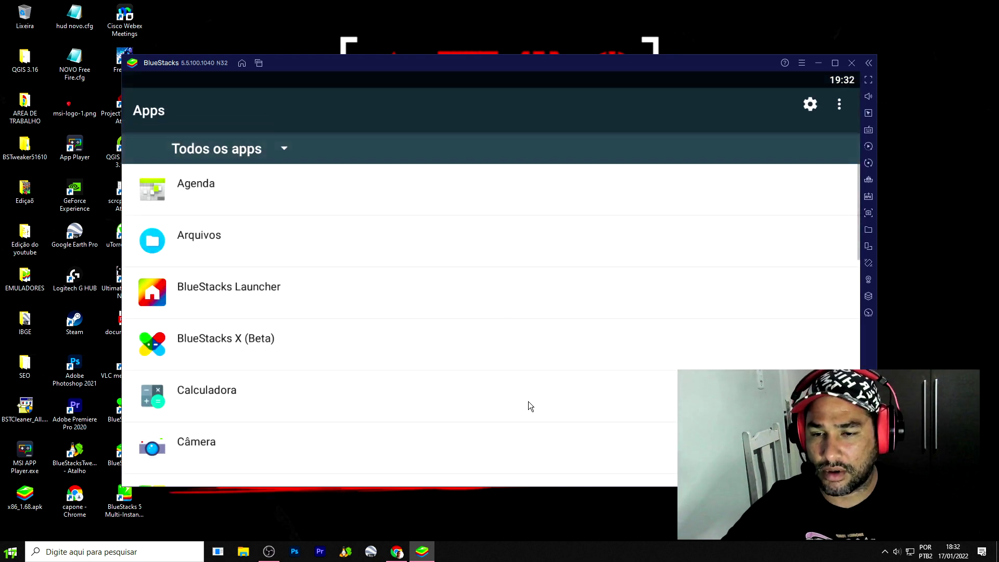
pyautogui.scroll(-10, 444, 405)
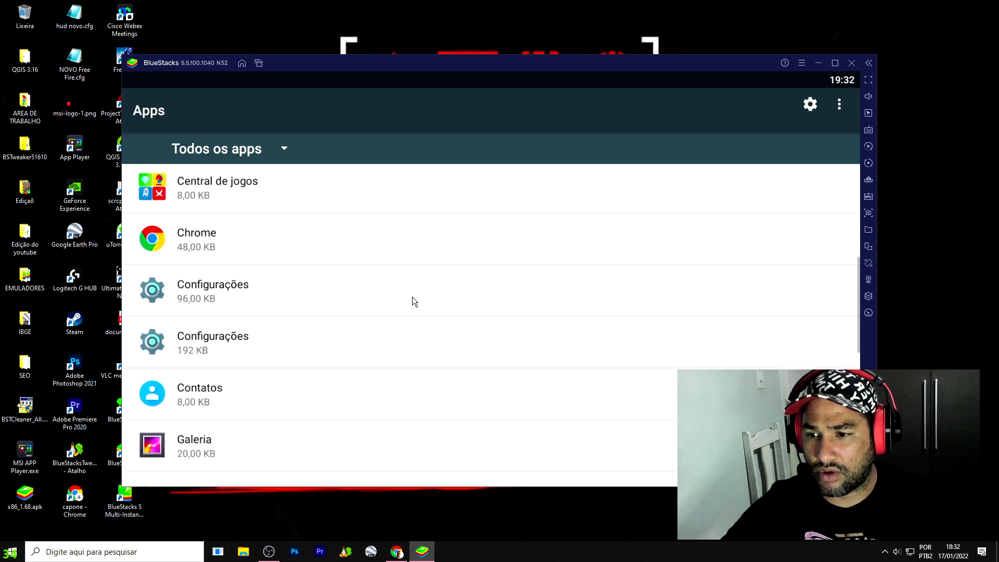
pyautogui.scroll(-3, 406, 338)
# - Force stop and disable the Google Play Store app, and return to the app list
pyautogui.click(369, 325)
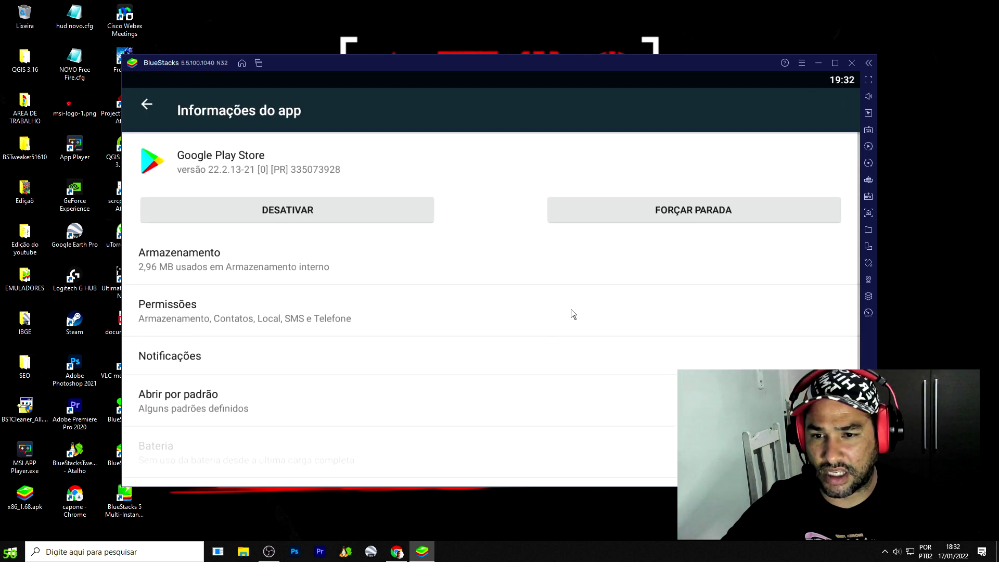
pyautogui.click(664, 205)
pyautogui.click(648, 321)
pyautogui.click(314, 217)
pyautogui.click(629, 308)
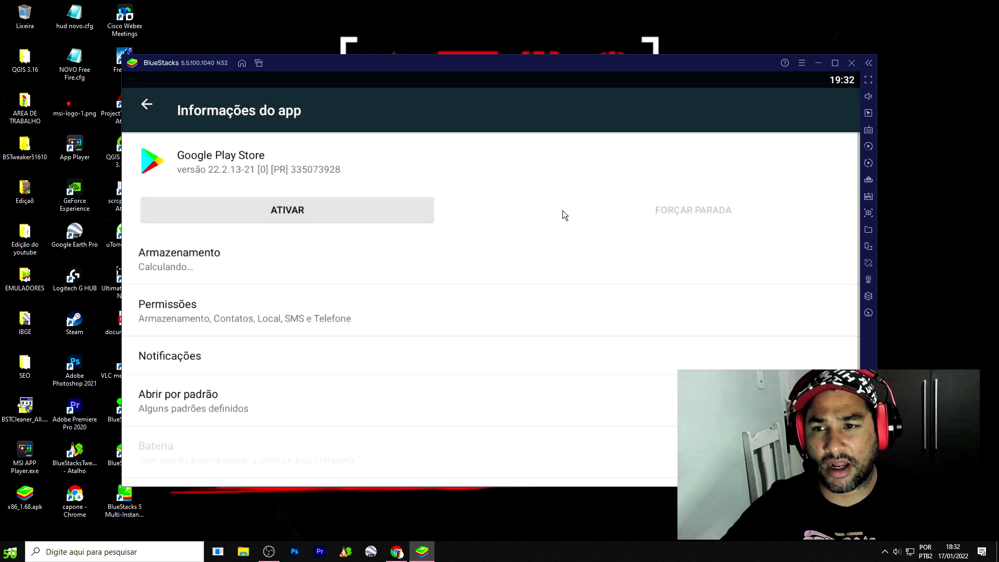
pyautogui.click(146, 106)
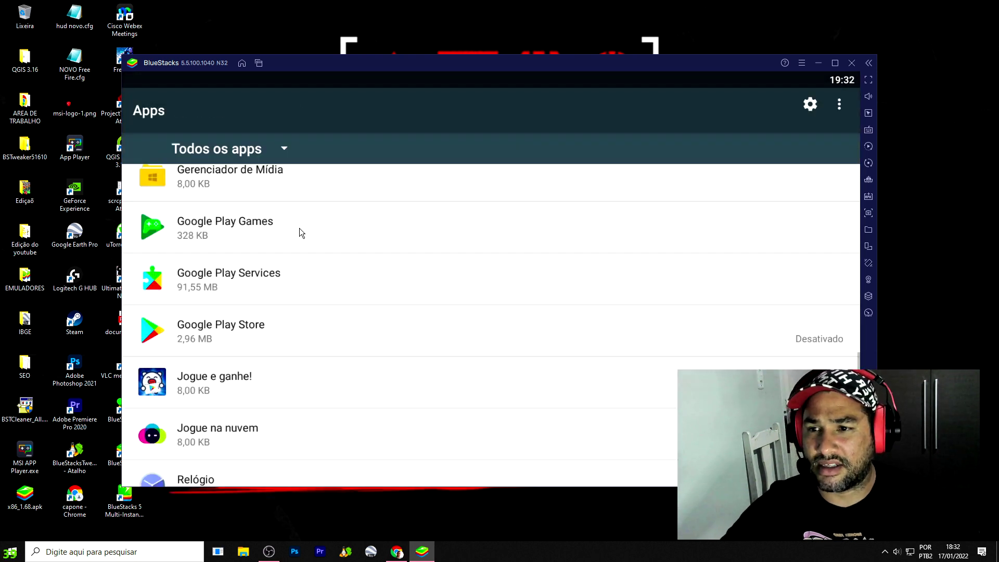
# - Force stop and disable the Google Play Games app, and close the Android settings from the recent apps
pyautogui.click(300, 233)
pyautogui.click(688, 215)
pyautogui.click(650, 321)
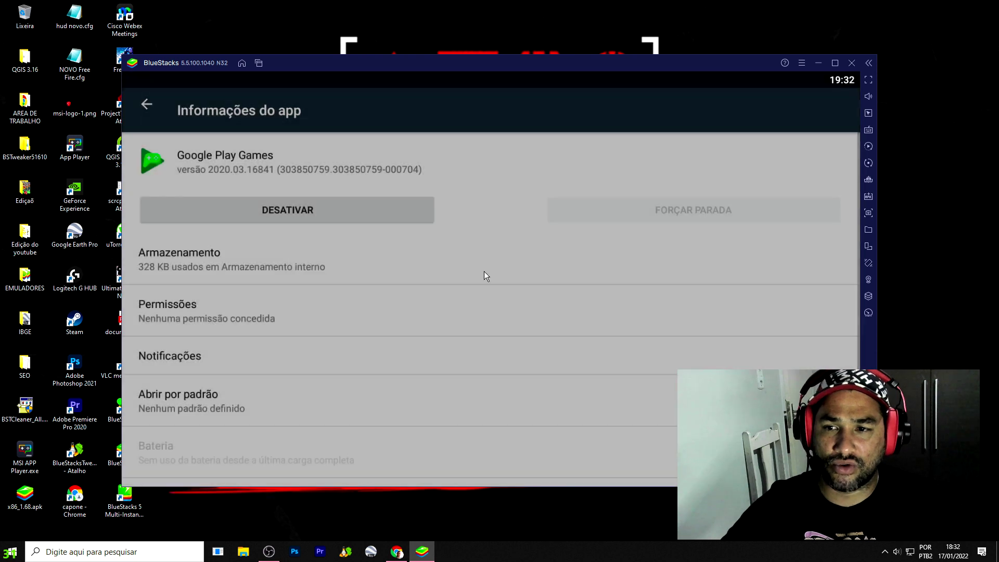
pyautogui.click(345, 207)
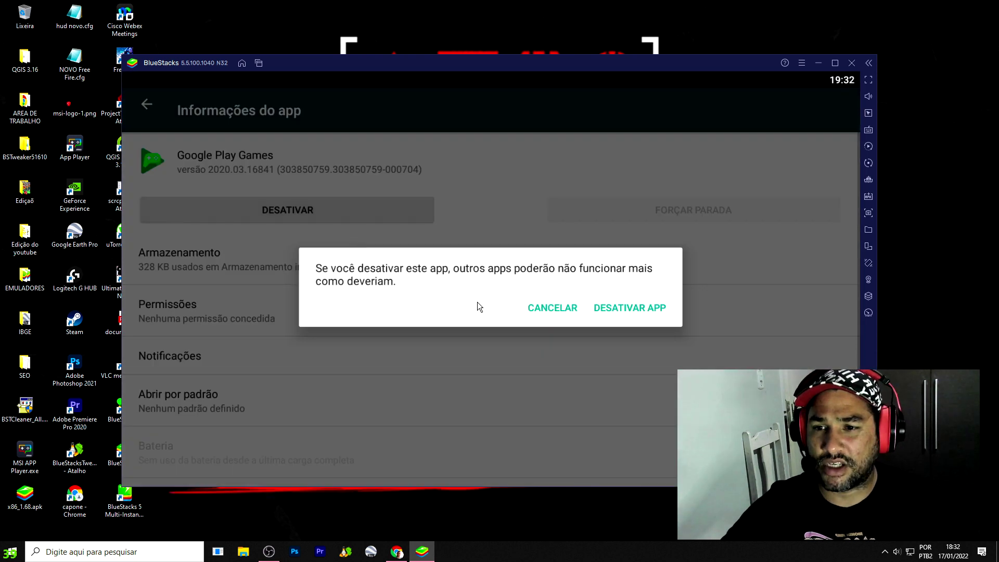
pyautogui.click(627, 307)
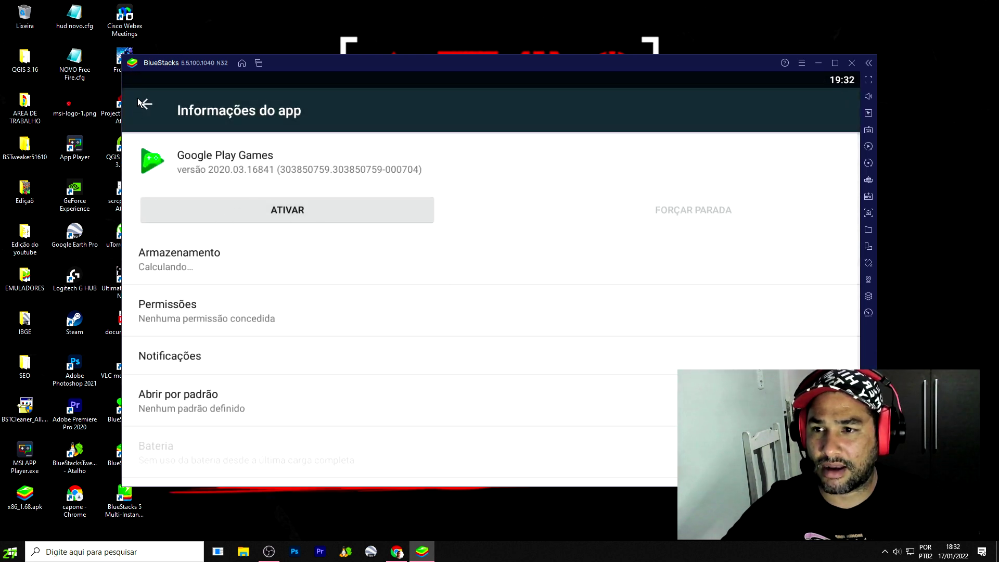
pyautogui.click(259, 63)
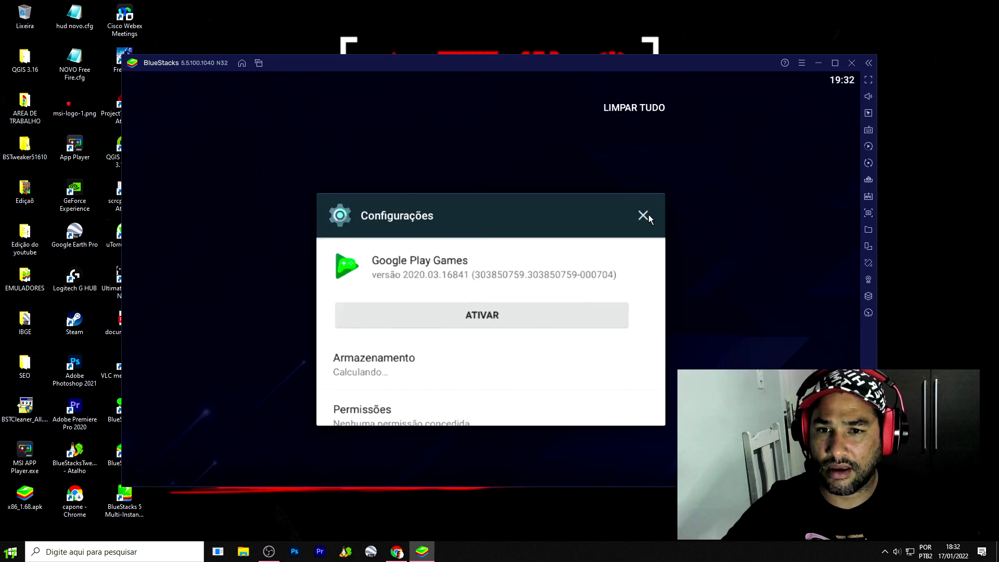
pyautogui.click(645, 215)
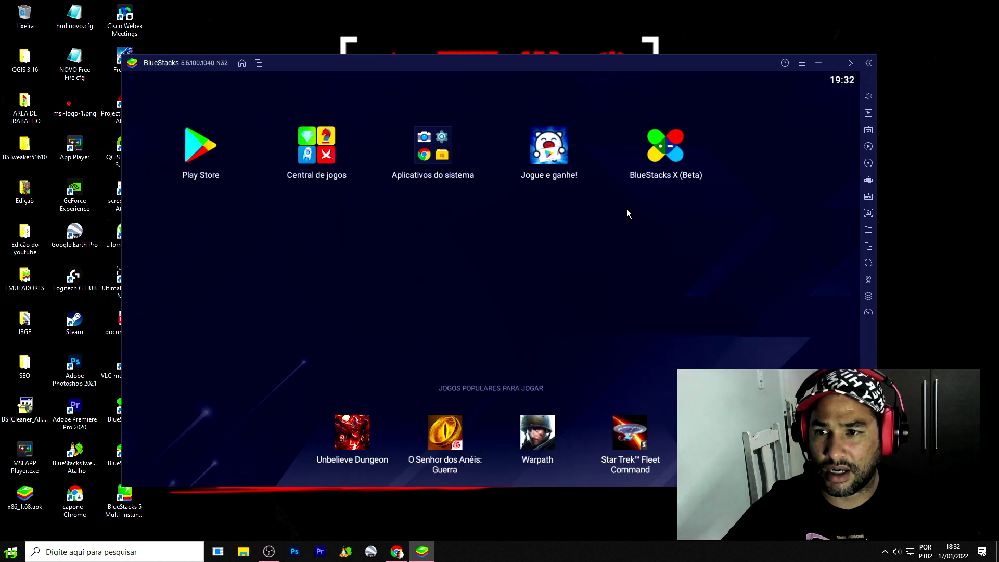
# - Set the CPU allocation to Personalizado with 4 cores in the emulator's performance settings
pyautogui.click(800, 67)
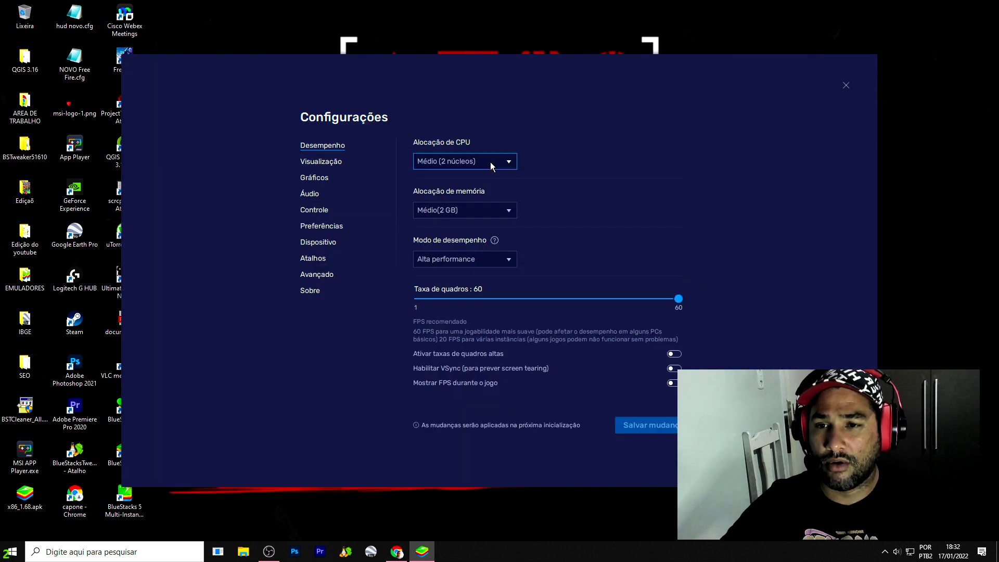
pyautogui.click(491, 166)
pyautogui.click(468, 179)
pyautogui.click(479, 163)
pyautogui.click(457, 227)
pyautogui.click(576, 161)
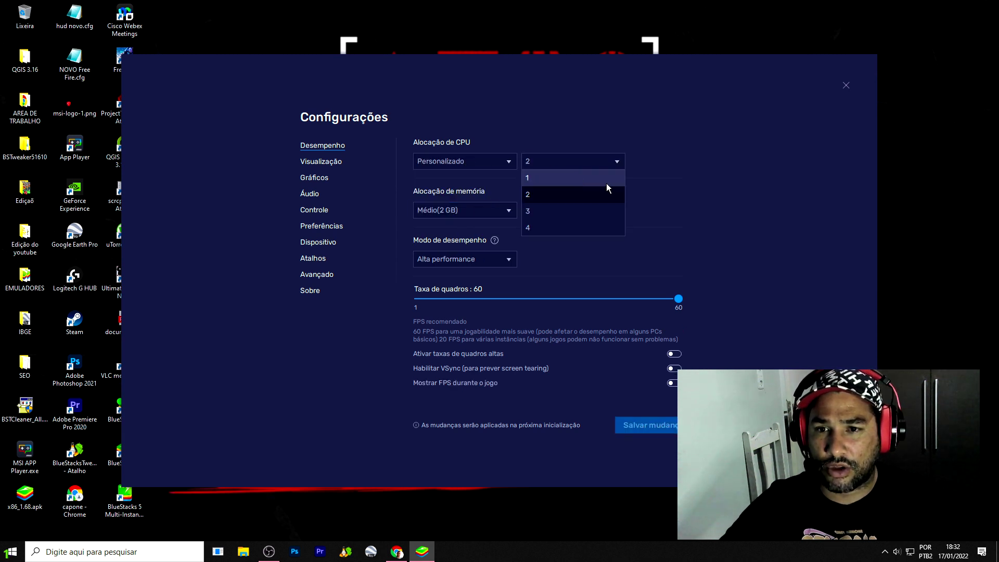
pyautogui.click(570, 226)
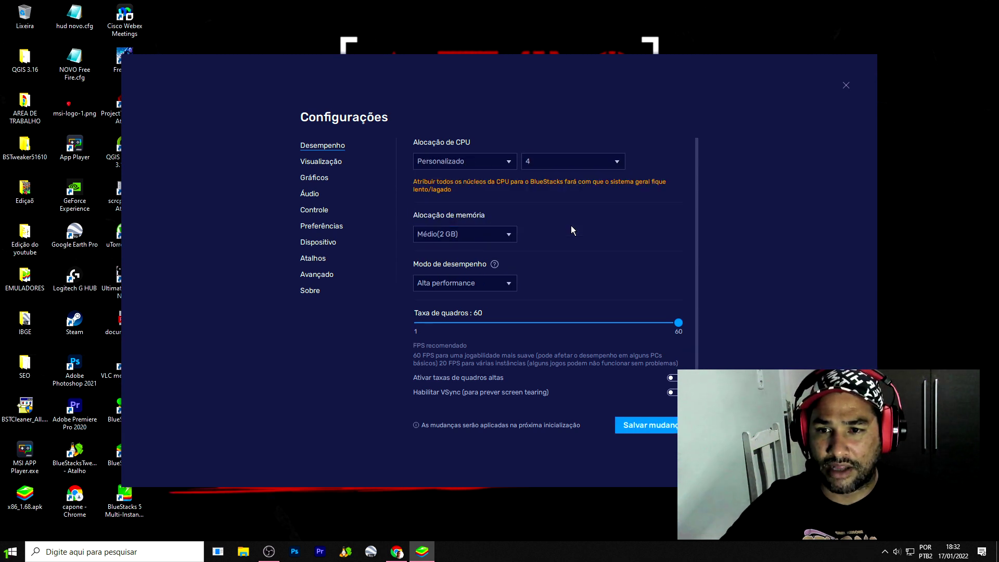
# - Set the memory allocation to Médio (2 GB) and the performance mode to Alta performance
pyautogui.click(505, 235)
pyautogui.click(503, 302)
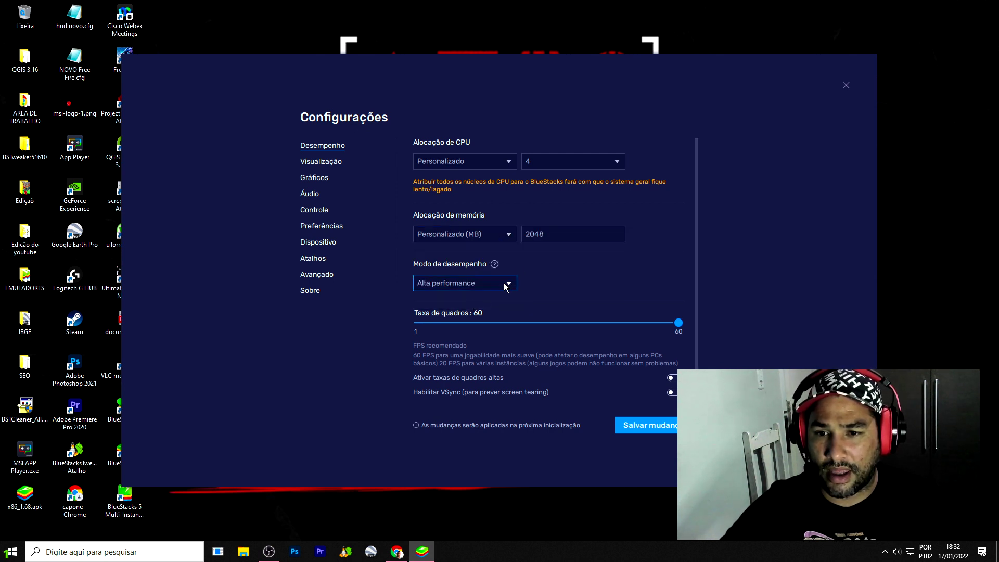
pyautogui.click(552, 235)
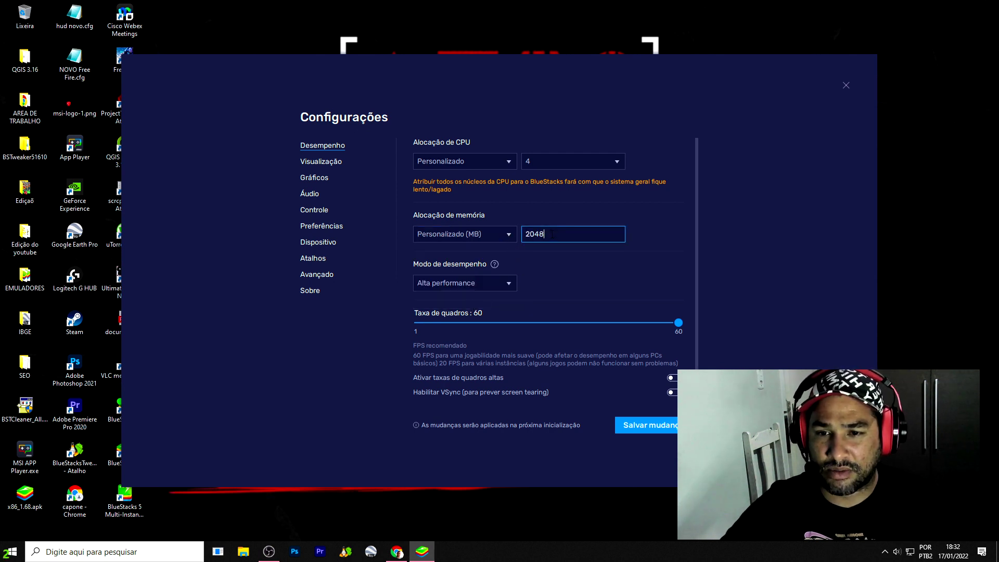
pyautogui.click(495, 241)
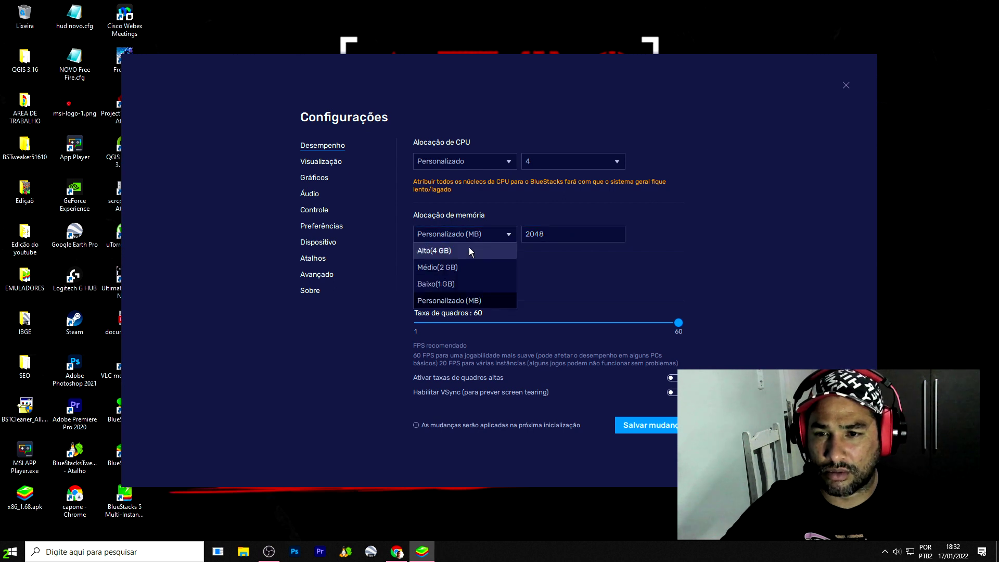
pyautogui.click(464, 267)
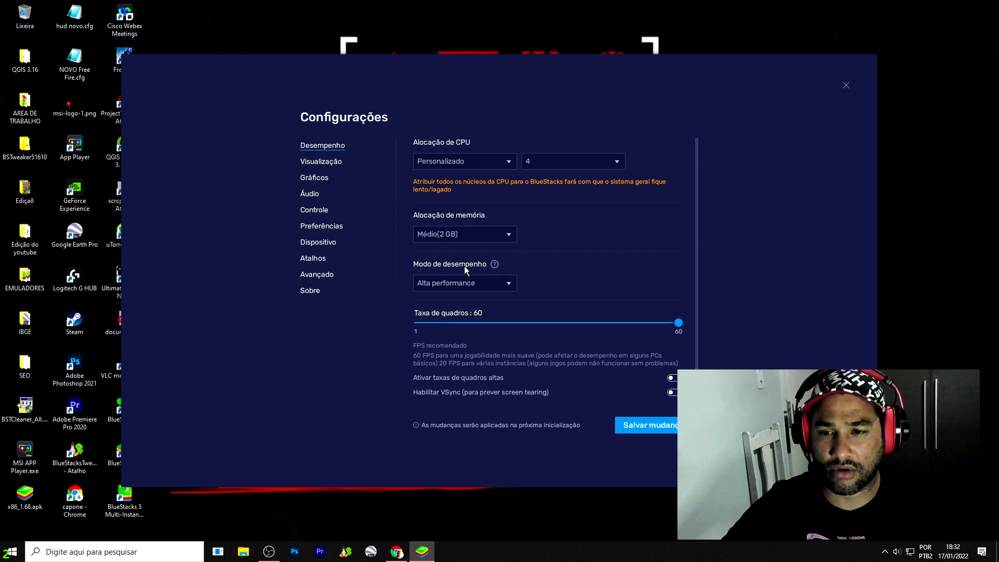
pyautogui.click(494, 290)
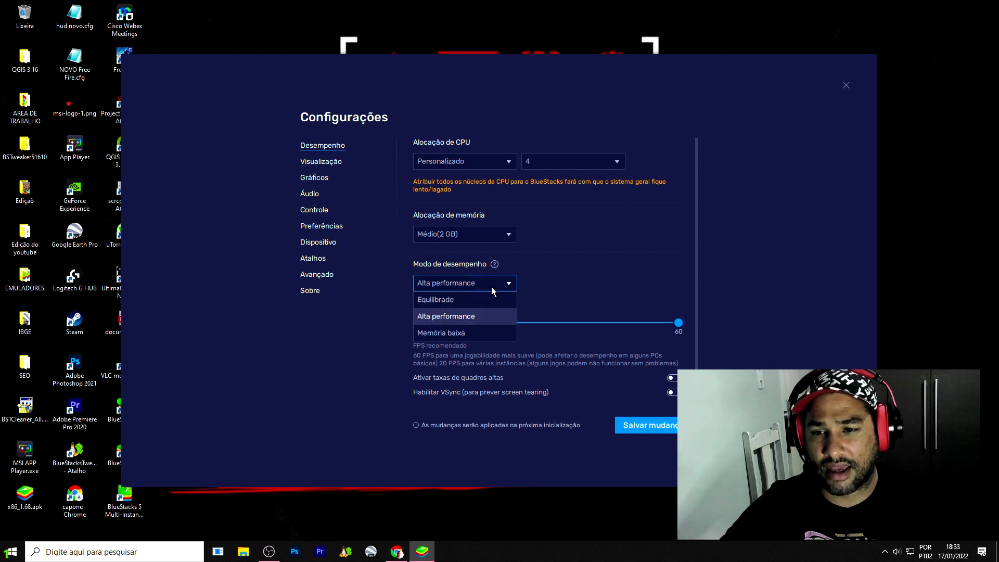
pyautogui.click(450, 320)
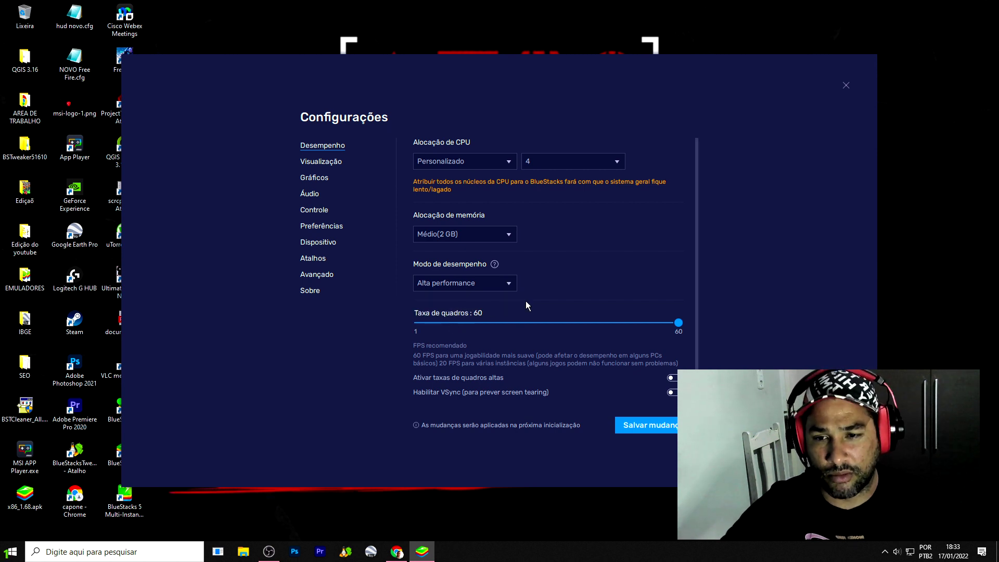
# - Enable high frame rates with the frame rate at 90, and save the performance changes
pyautogui.click(674, 380)
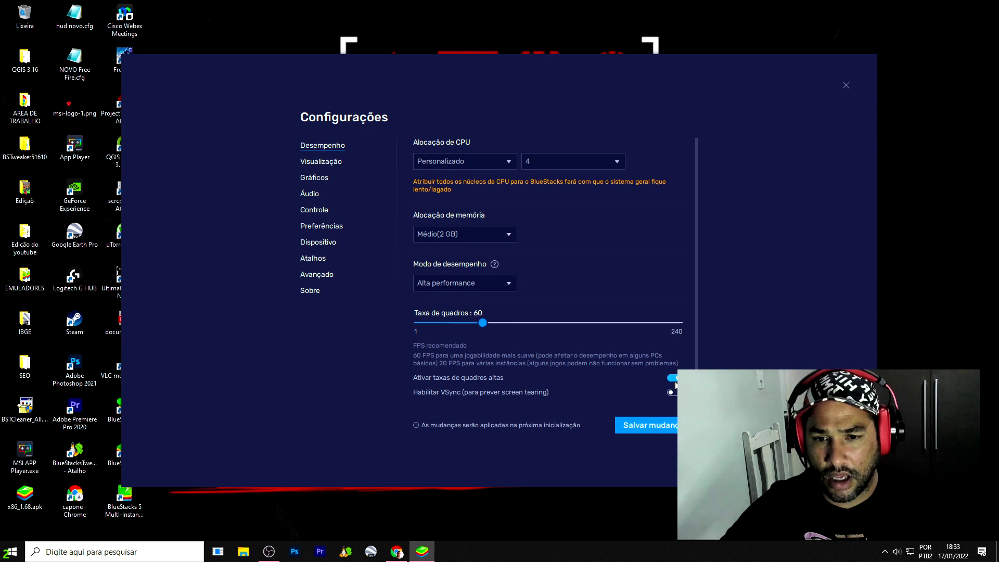
pyautogui.moveTo(483, 322); pyautogui.dragTo(517, 339)
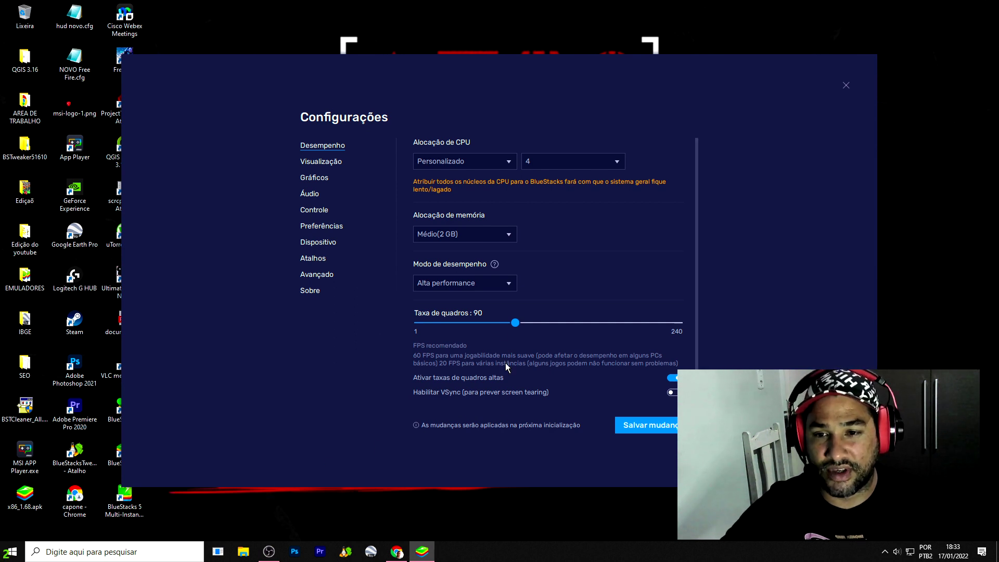
pyautogui.click(640, 426)
pyautogui.click(524, 281)
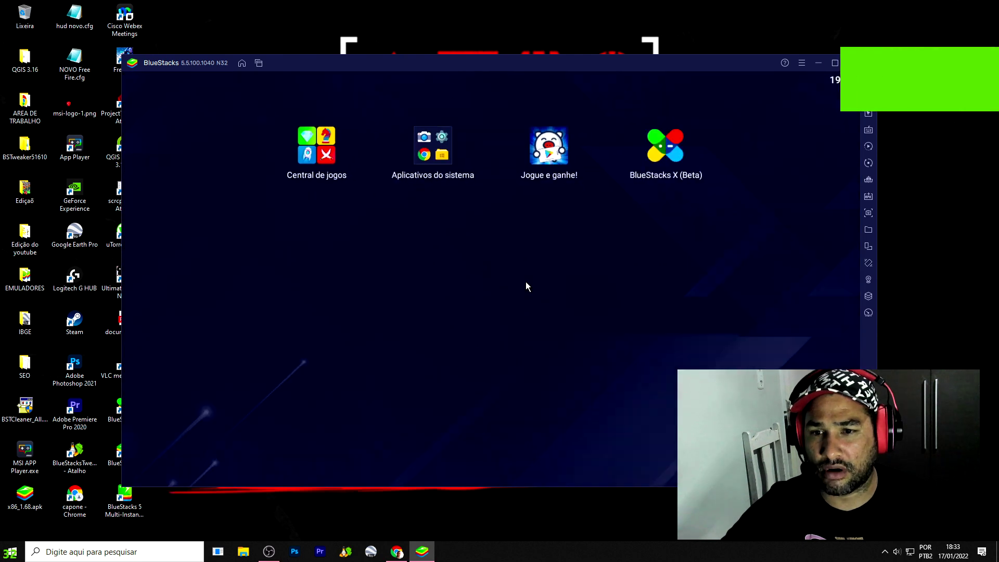
# - Set the emulator's landscape display resolution to 1920 x 1080
pyautogui.click(800, 63)
pyautogui.click(787, 80)
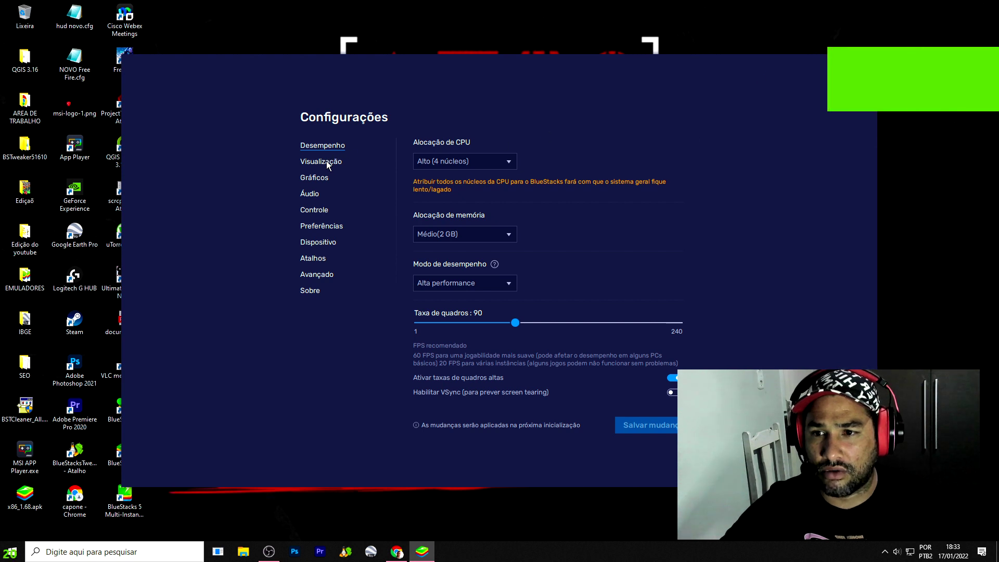
pyautogui.click(327, 163)
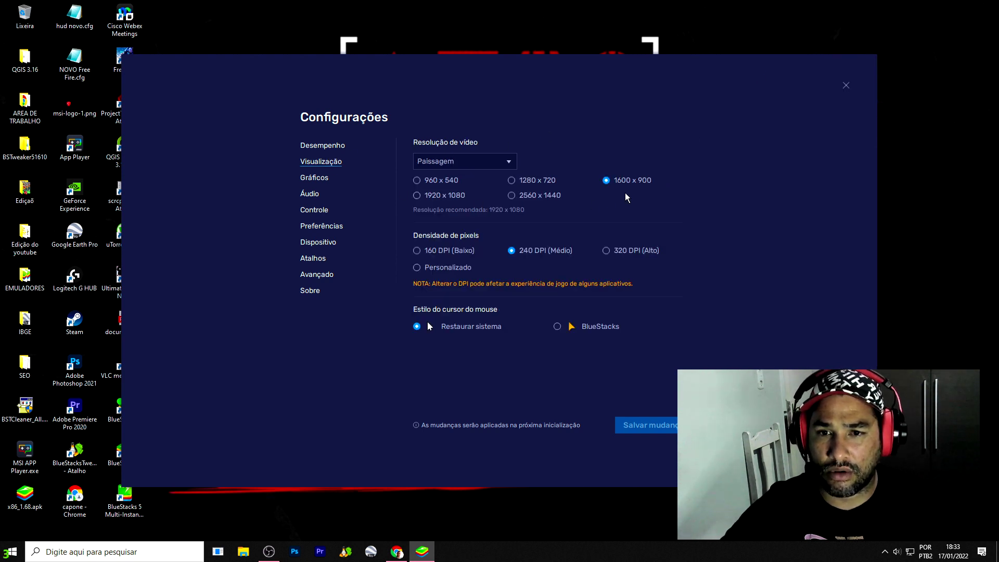
pyautogui.click(418, 196)
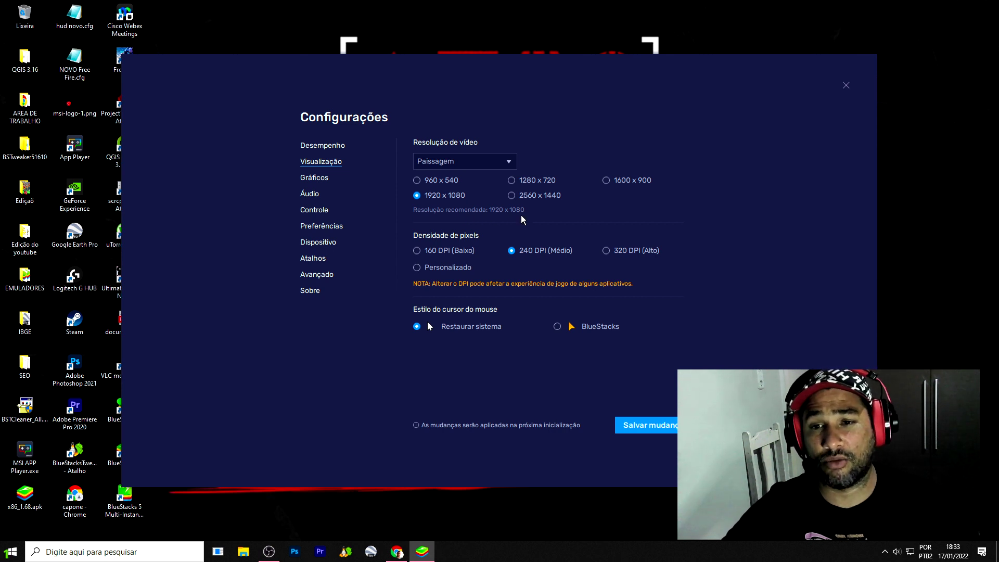
# - Set a custom pixel density of 440 DPI, save the display changes, and restart the emulator
pyautogui.click(416, 268)
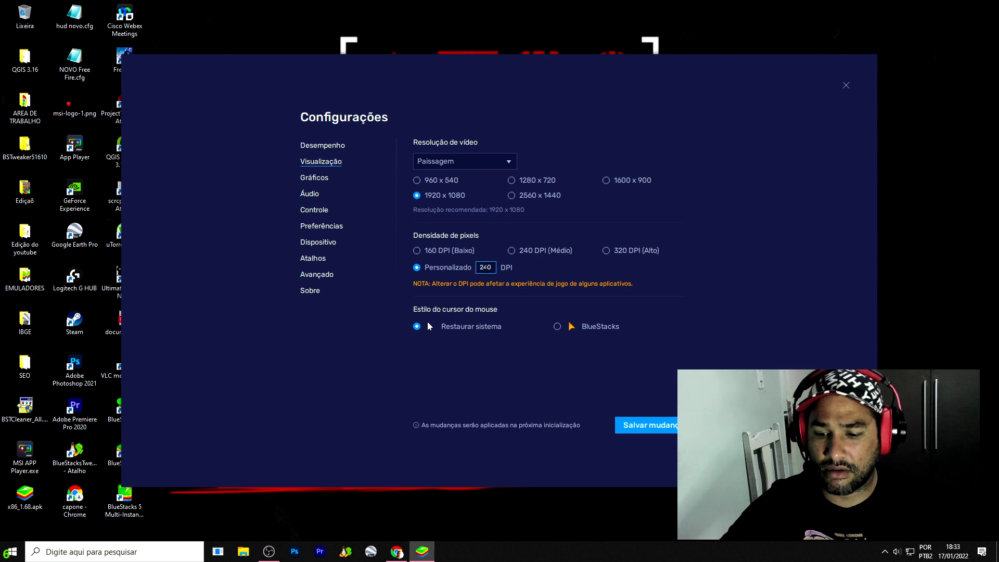
pyautogui.press('BackSpace')
pyautogui.write('4')
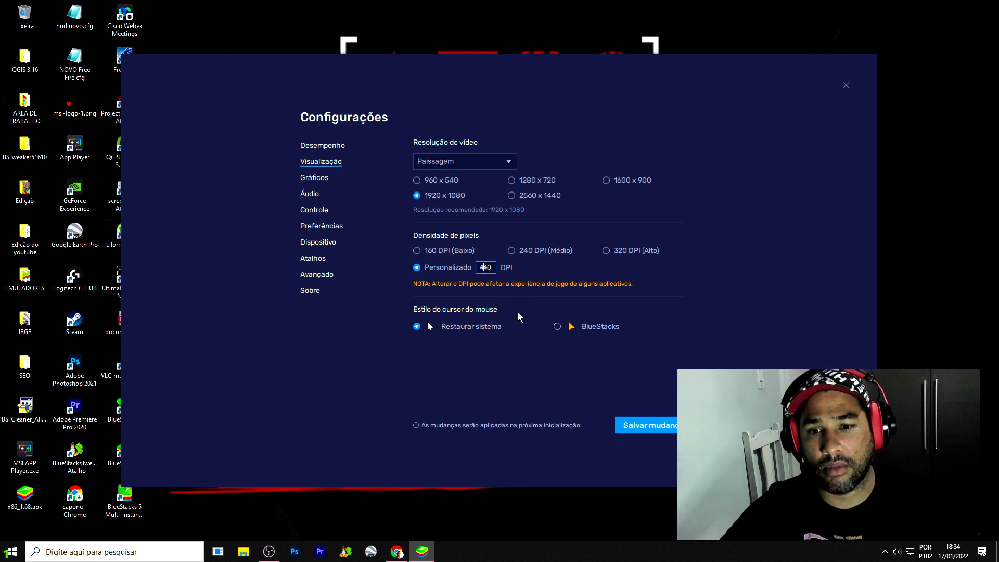
pyautogui.click(645, 425)
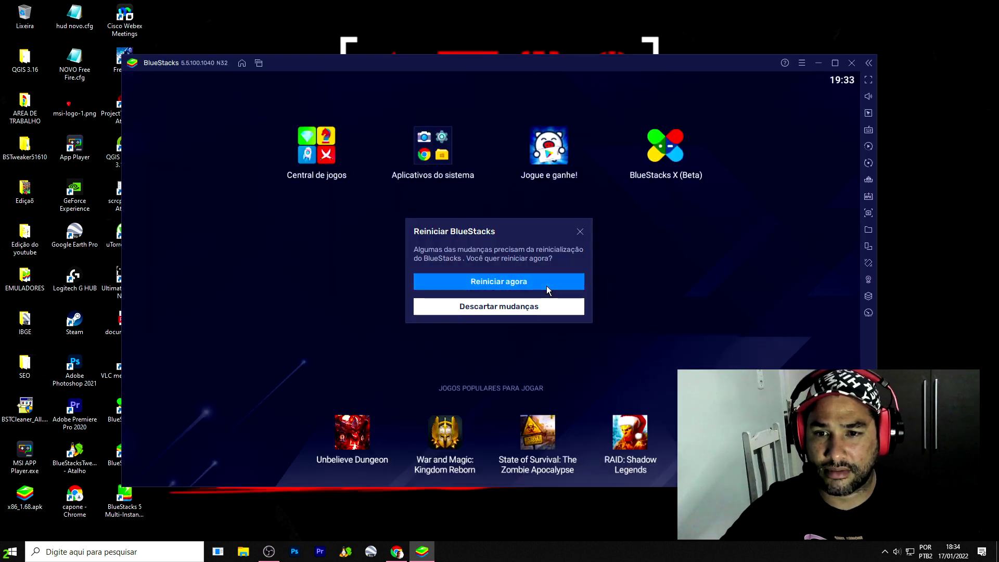
pyautogui.click(546, 285)
pyautogui.click(801, 63)
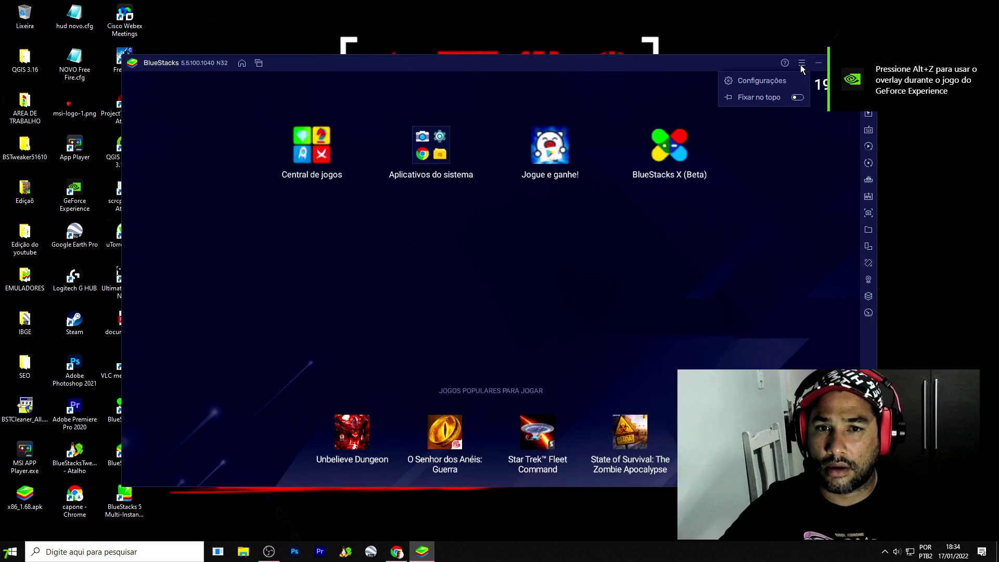
pyautogui.click(760, 81)
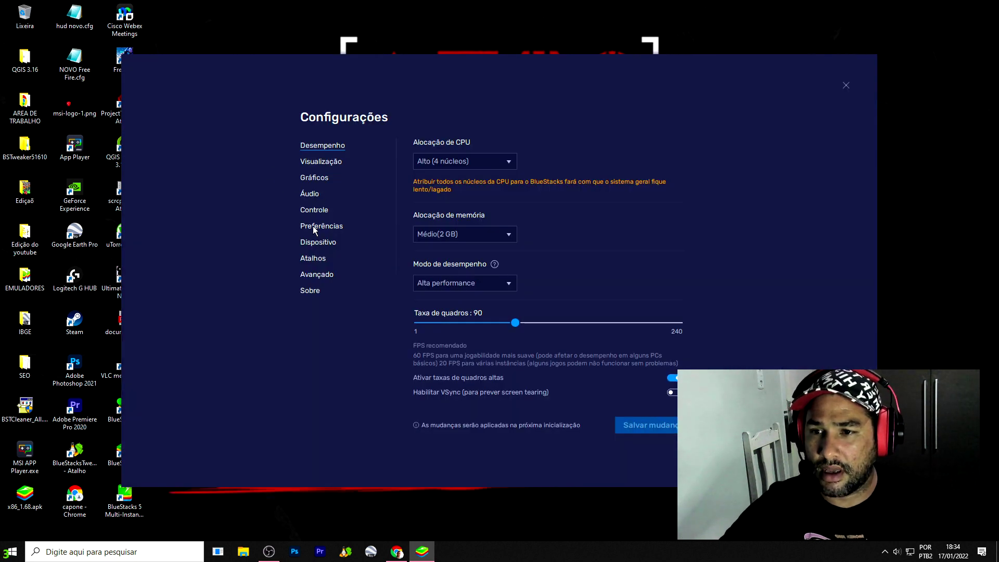
pyautogui.click(319, 244)
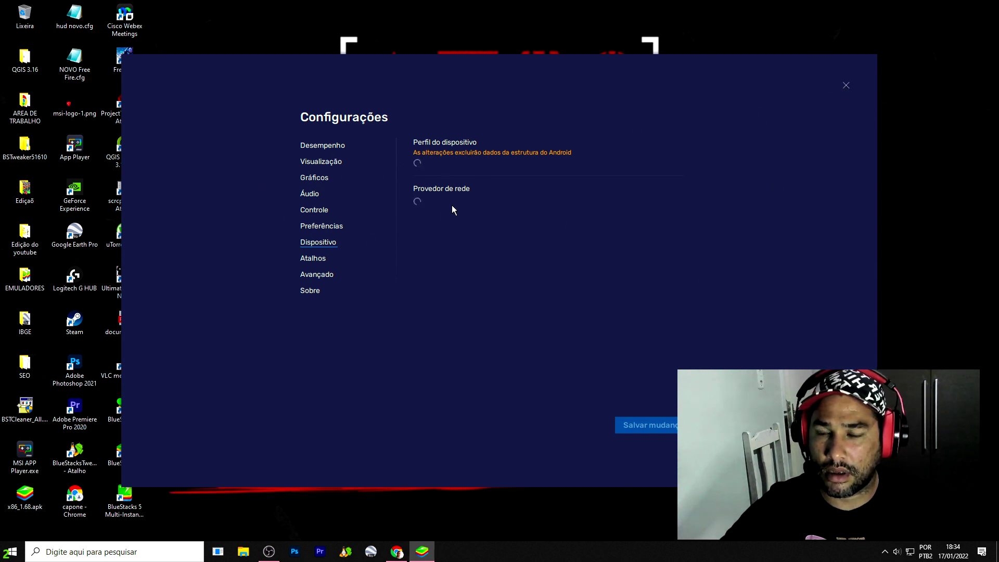
pyautogui.click(846, 86)
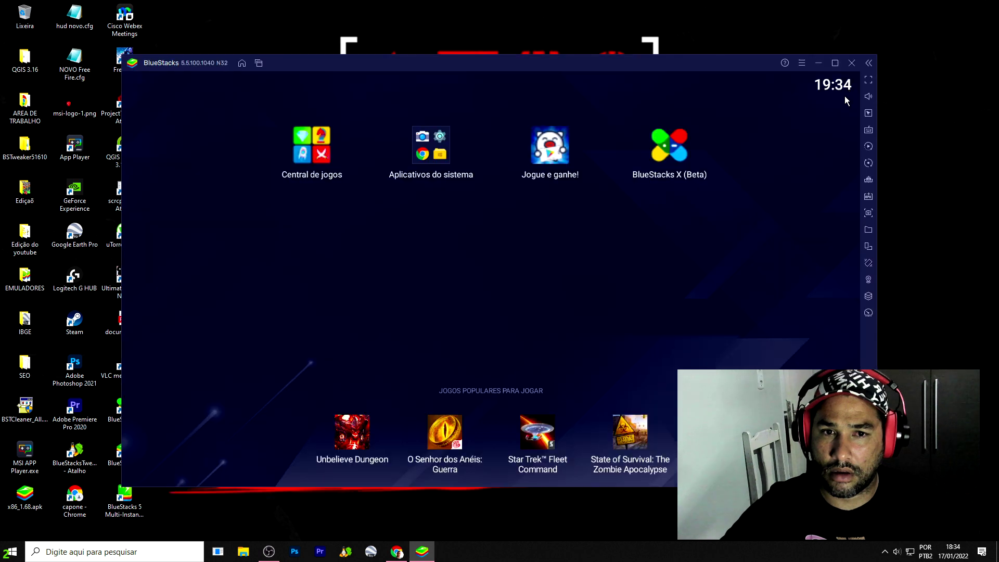
# - Review the emulator's graphics, audio, gamepad, and preference settings
pyautogui.click(801, 63)
pyautogui.click(774, 83)
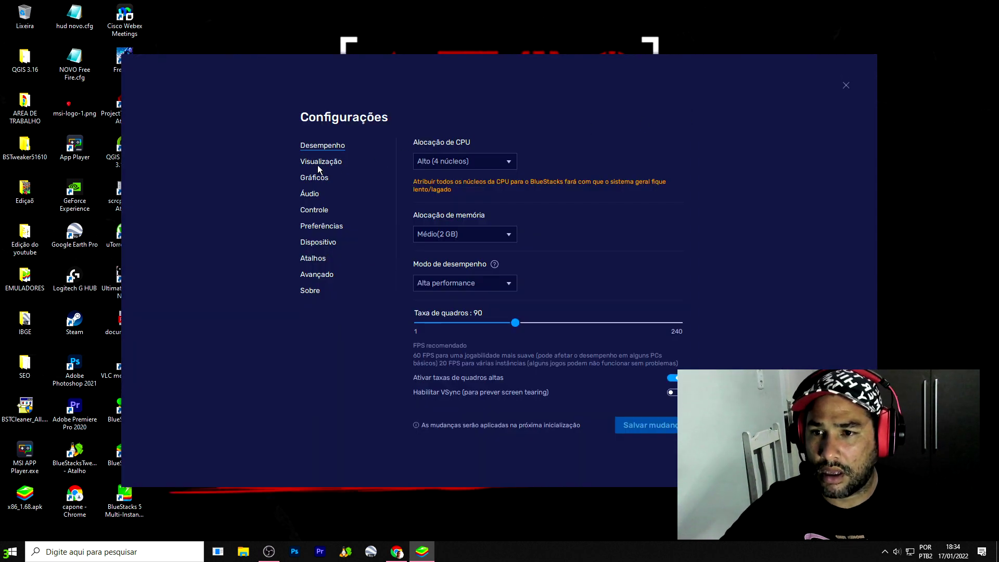
pyautogui.click(321, 179)
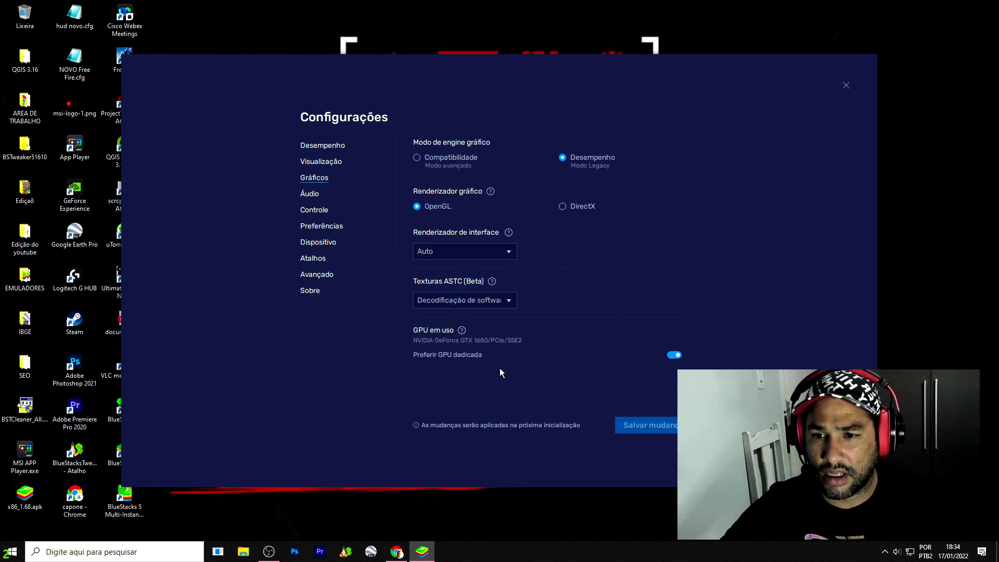
pyautogui.click(310, 195)
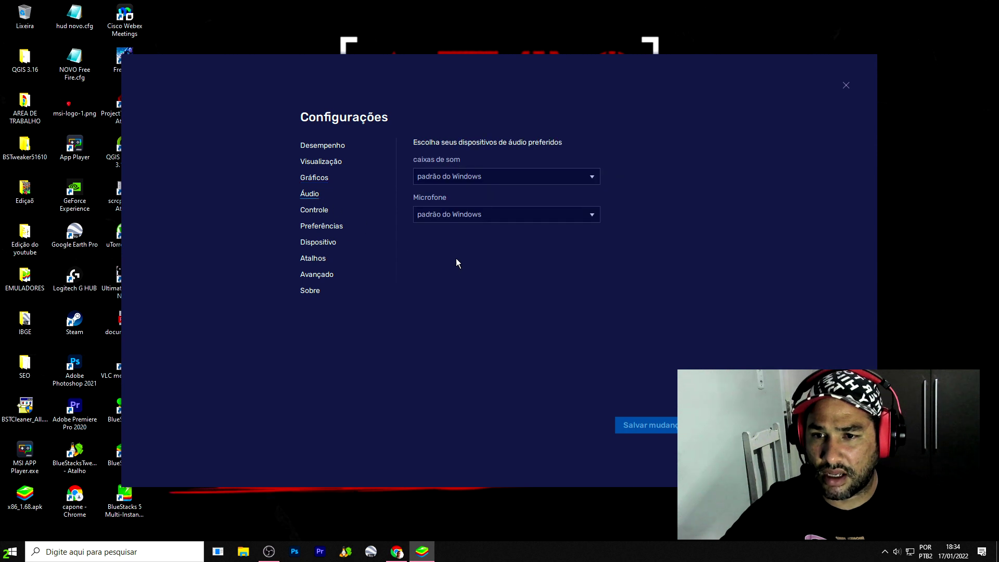
pyautogui.click(317, 179)
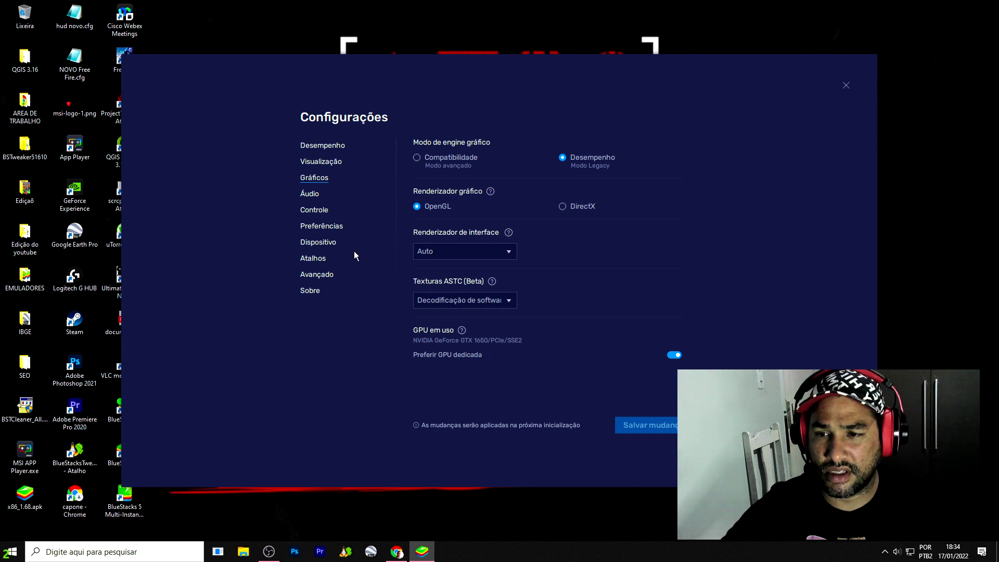
pyautogui.click(309, 195)
pyautogui.click(327, 212)
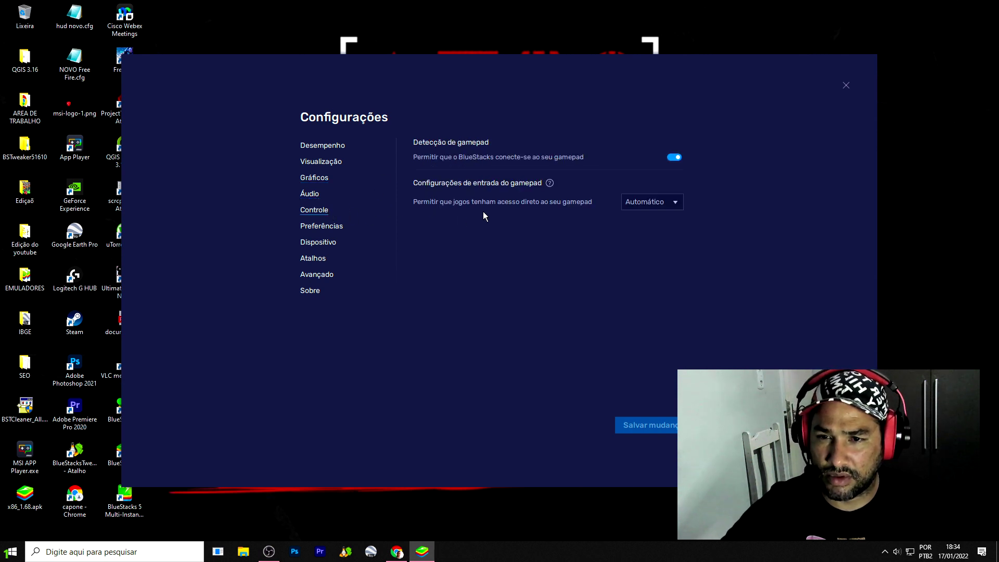
pyautogui.click(329, 229)
# - Set the predefined device profile to Asus ROG 2 and save the change
pyautogui.click(329, 245)
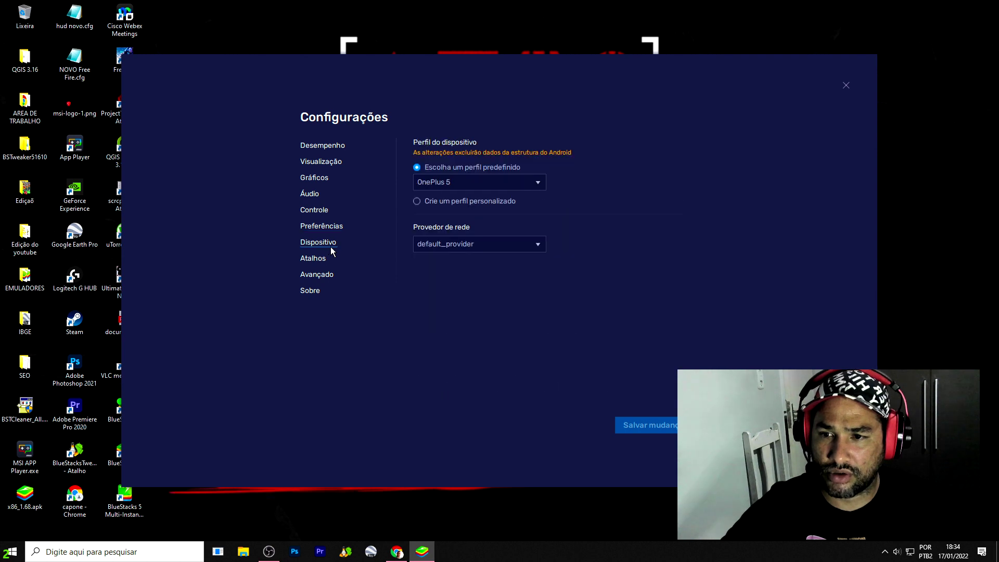
pyautogui.click(478, 183)
pyautogui.click(468, 200)
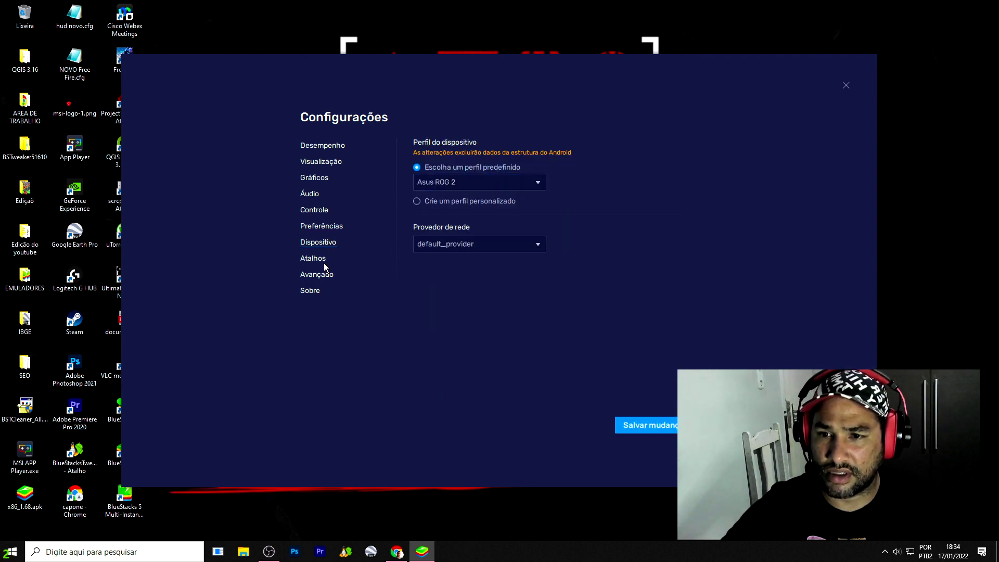
pyautogui.click(661, 424)
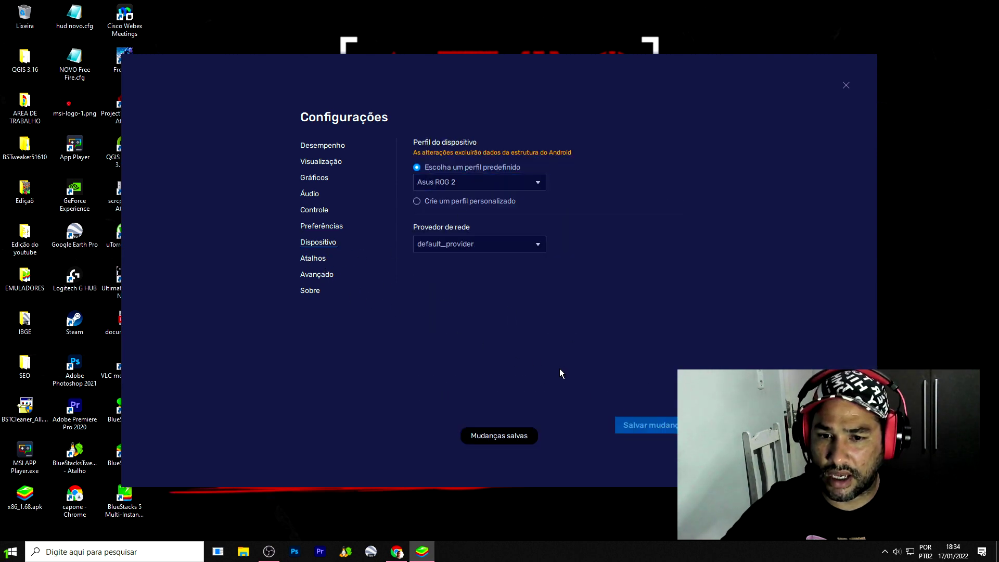
# - Look over the emulator's shortcut, advanced, and version information pages, and close the settings
pyautogui.click(315, 259)
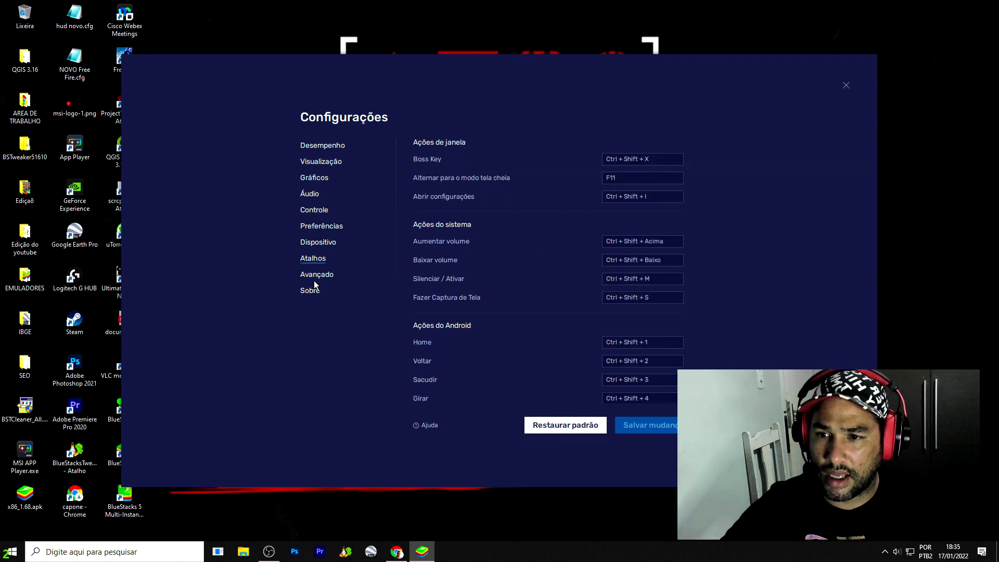
pyautogui.click(319, 274)
pyautogui.click(312, 290)
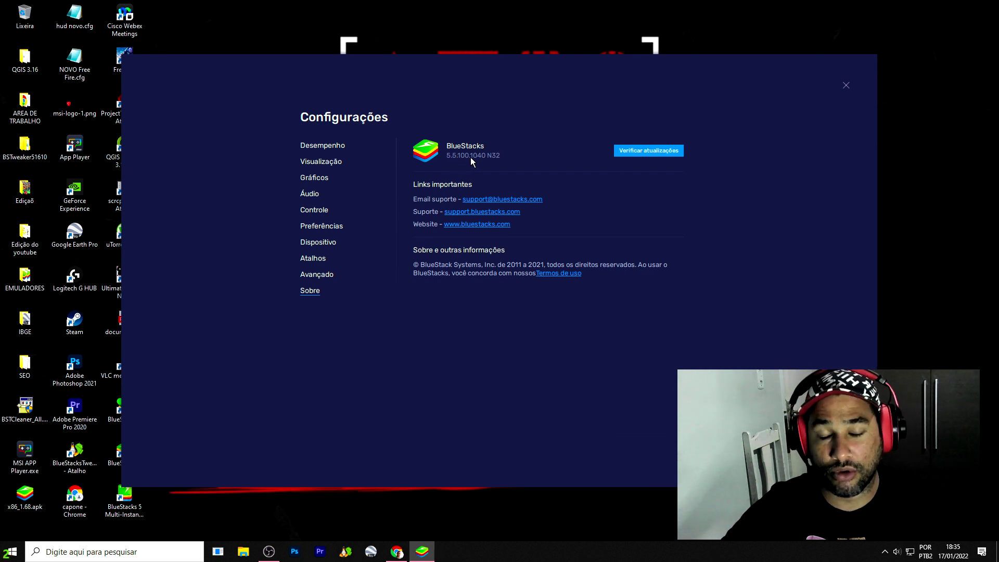
pyautogui.click(846, 86)
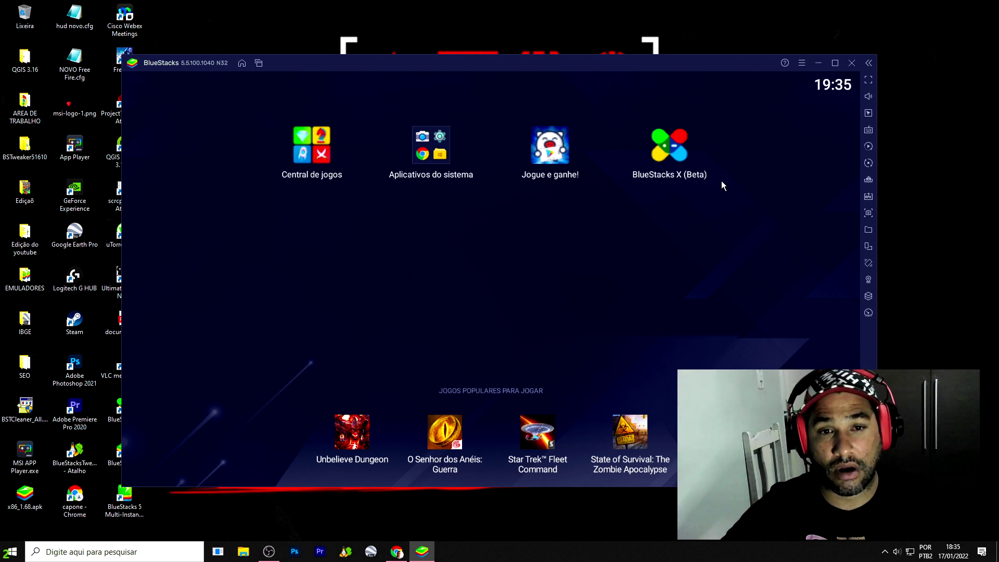
# - Install the Free Fire game in the emulator from the file x86_1.68.apk on the desktop
pyautogui.click(870, 201)
pyautogui.click(322, 204)
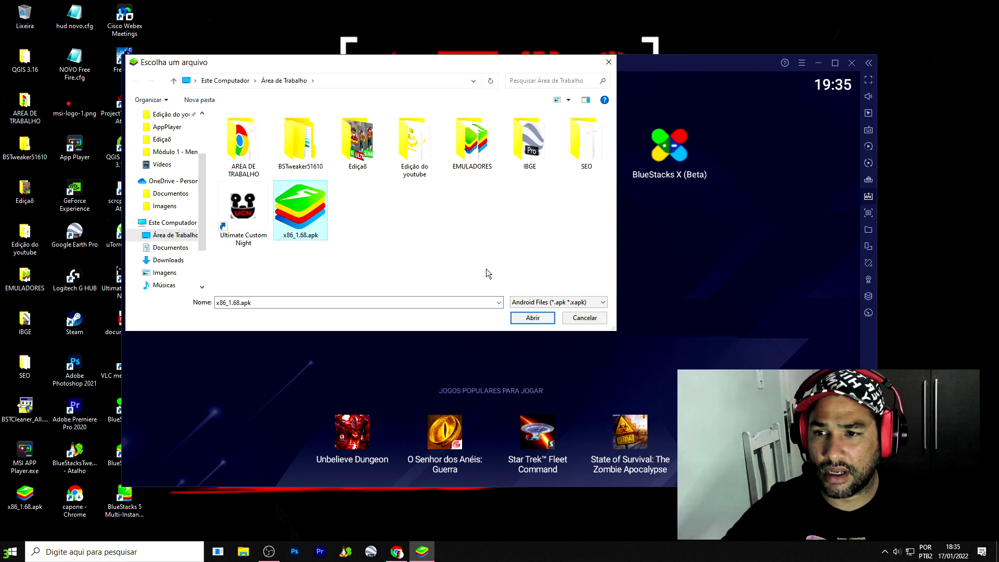
pyautogui.click(541, 319)
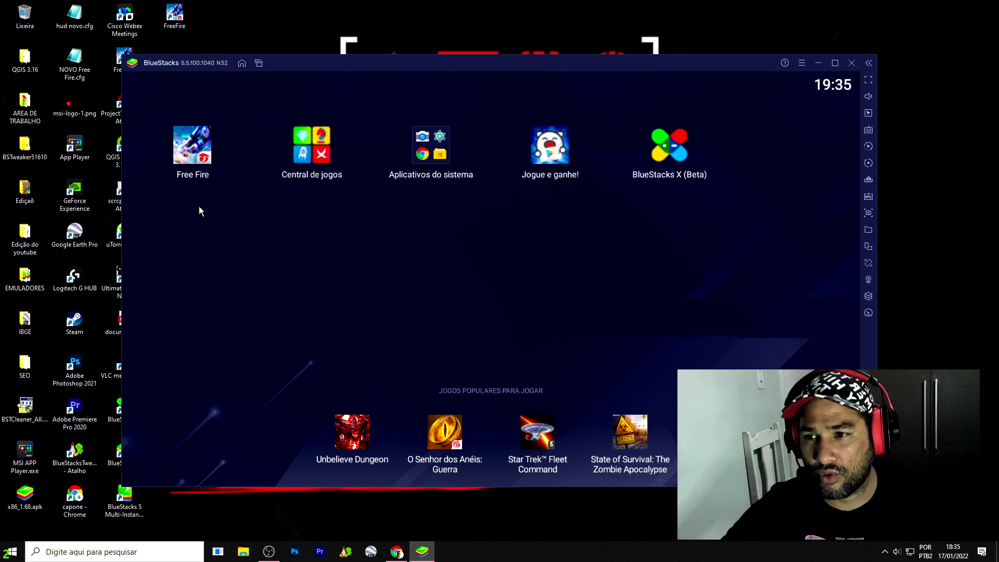
# - Launch Free Fire and accept its terms of use
pyautogui.click(203, 154)
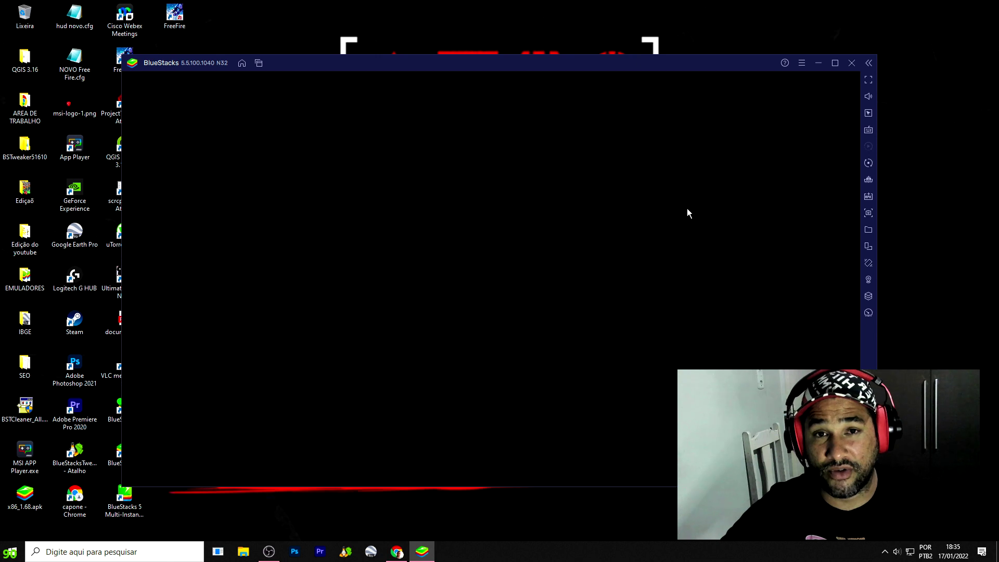
pyautogui.click(650, 342)
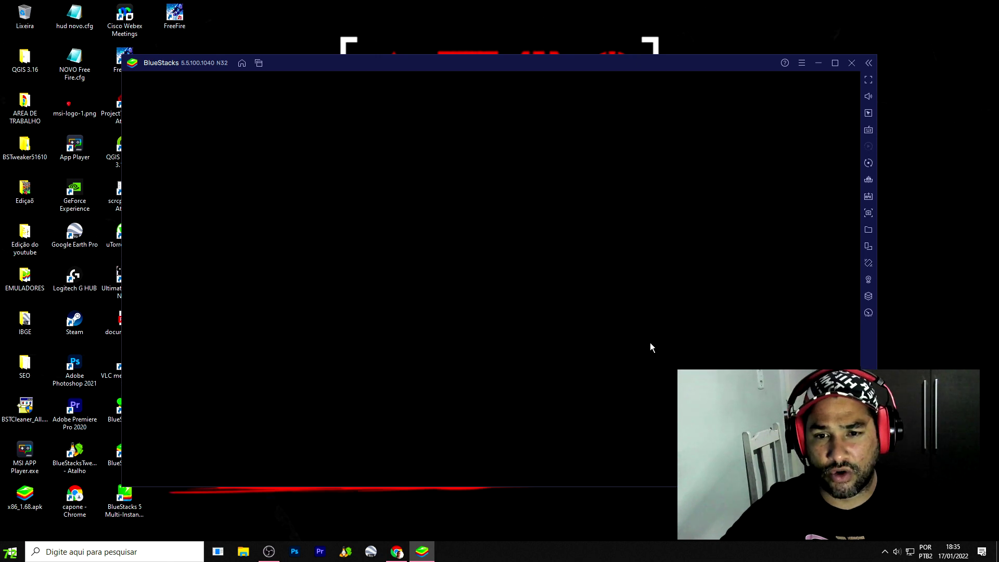
pyautogui.click(581, 343)
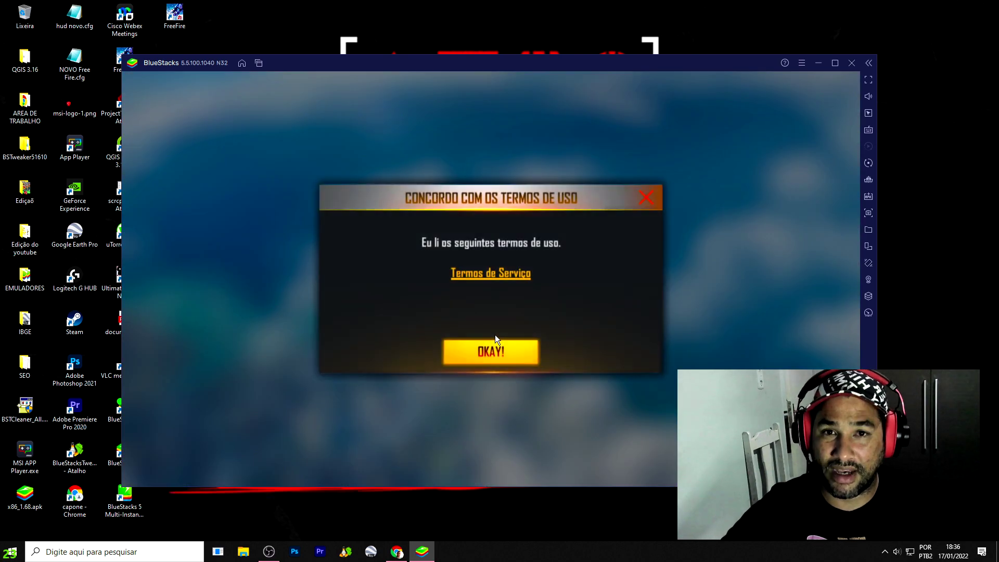
pyautogui.click(507, 356)
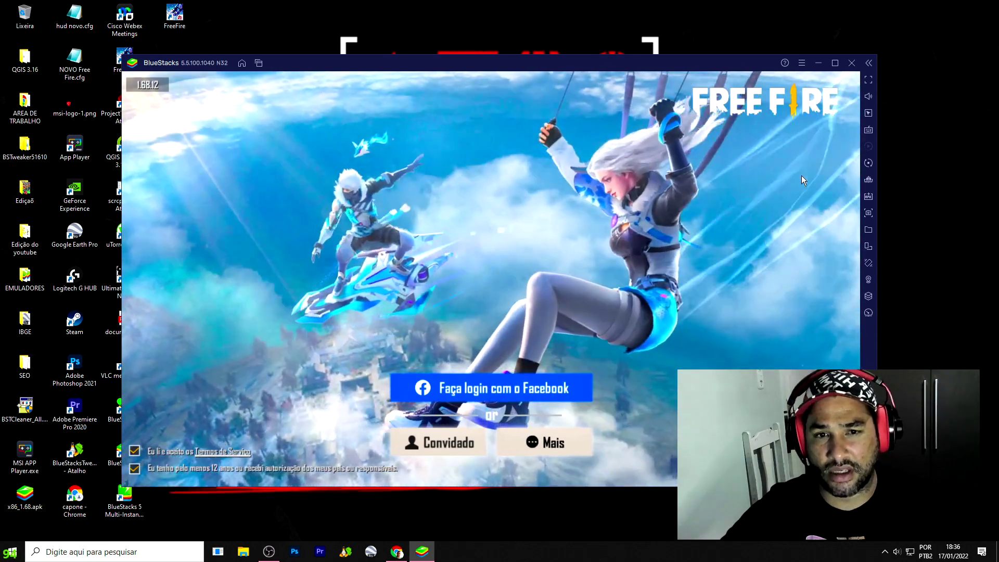
# - Start the game from its title screen and dismiss the promotional banners and missions page to reach the lobby
pyautogui.moveTo(867, 97)
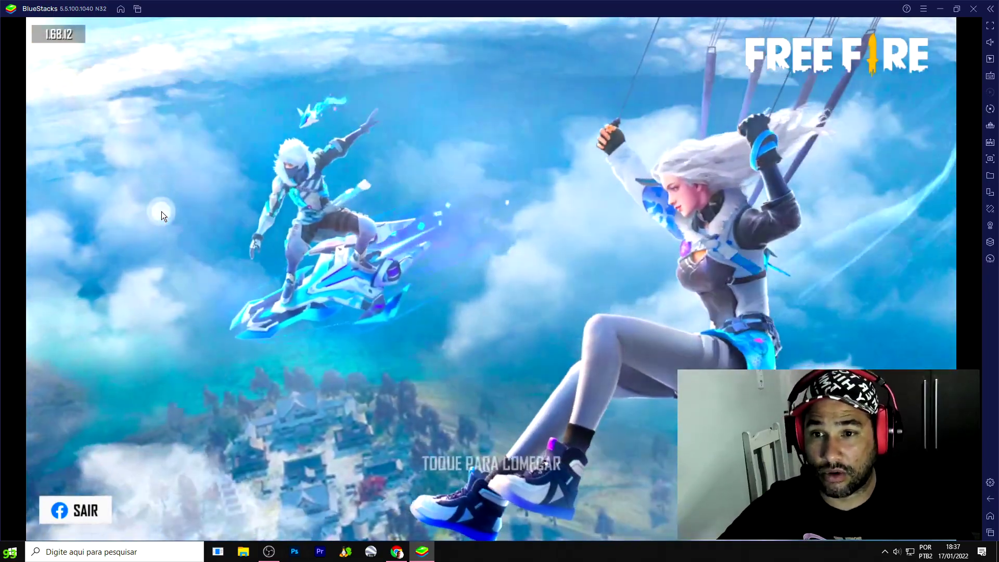
pyautogui.click(161, 211)
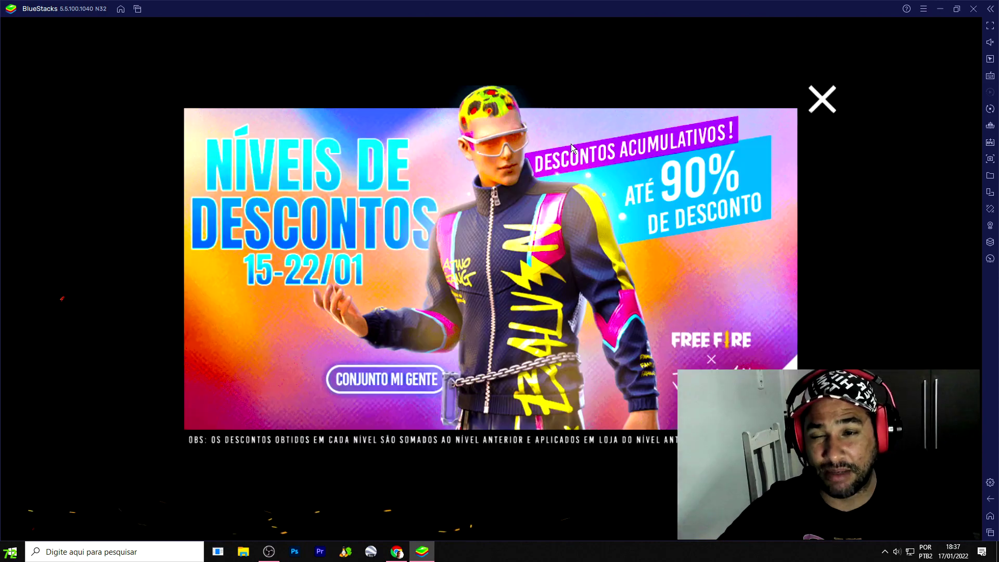
pyautogui.click(813, 109)
pyautogui.click(814, 108)
pyautogui.click(813, 107)
pyautogui.click(813, 107)
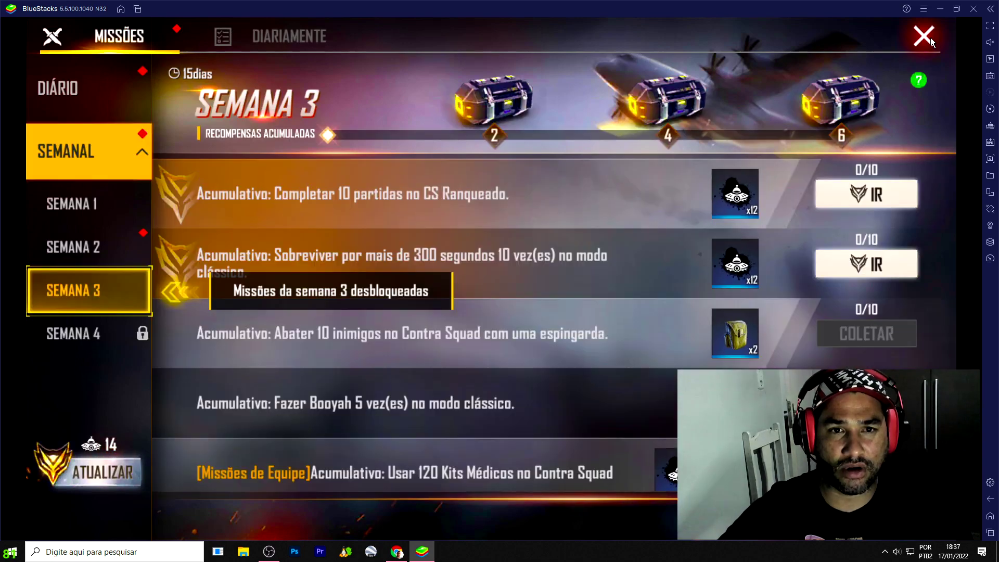
pyautogui.click(929, 37)
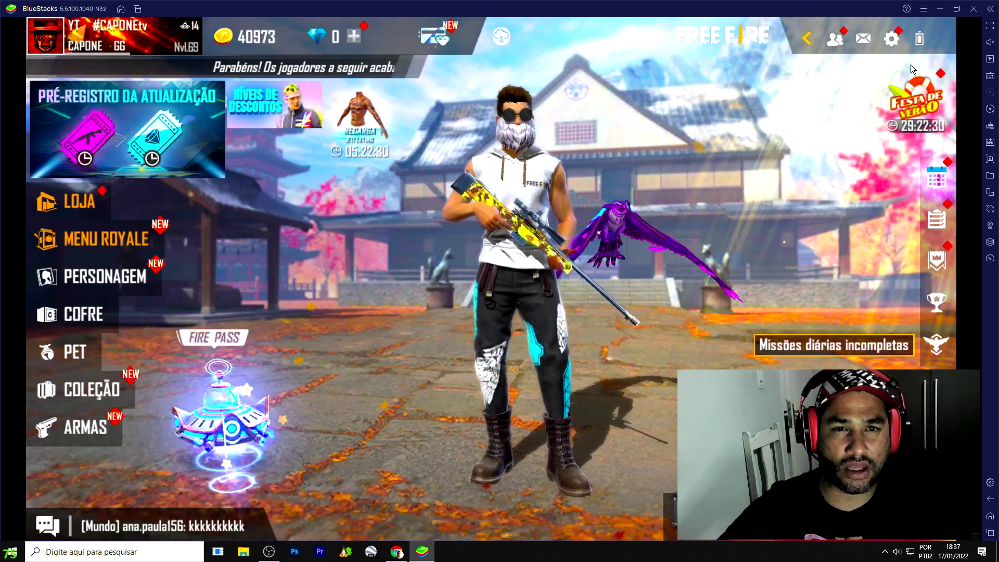
# - Set the music volume to 0 and the kill-streak notification volume to 50 in the game's sound settings
pyautogui.click(891, 39)
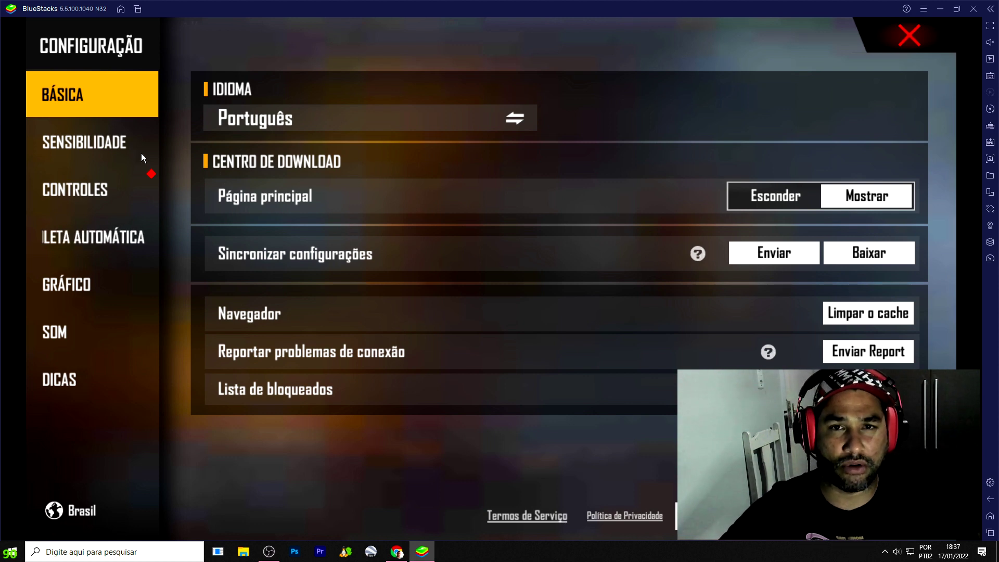
pyautogui.click(100, 143)
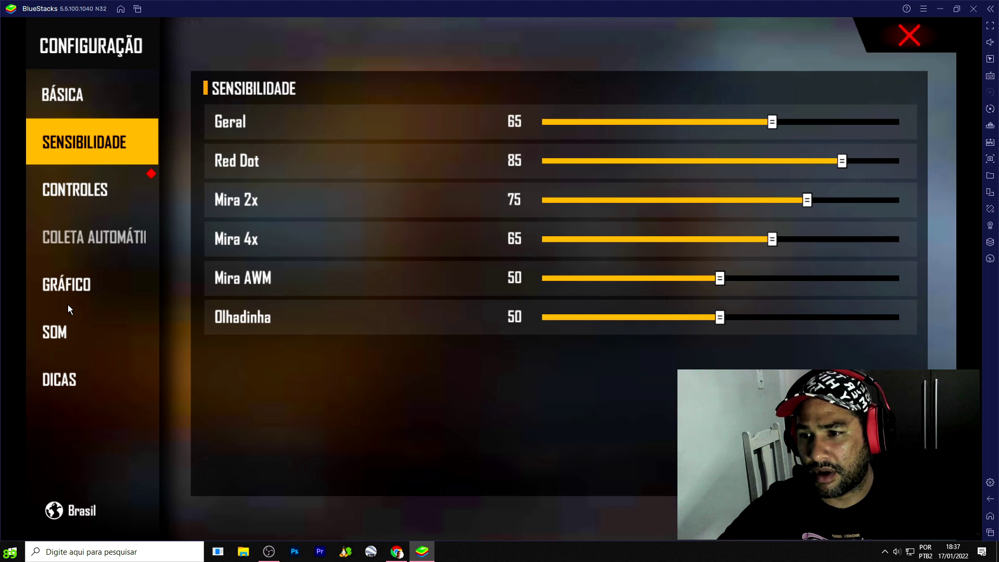
pyautogui.click(59, 333)
pyautogui.moveTo(719, 124); pyautogui.dragTo(443, 125)
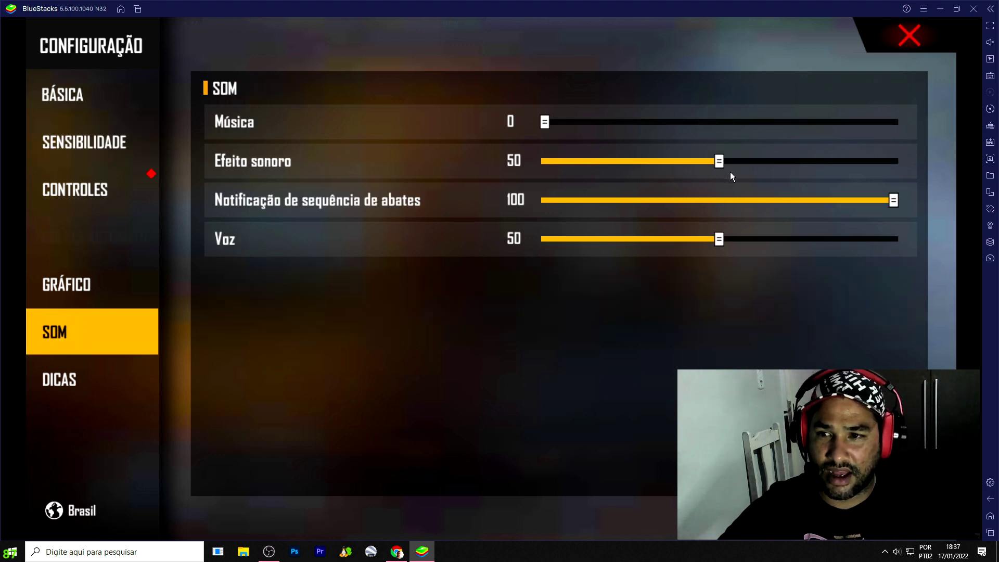
pyautogui.click(720, 202)
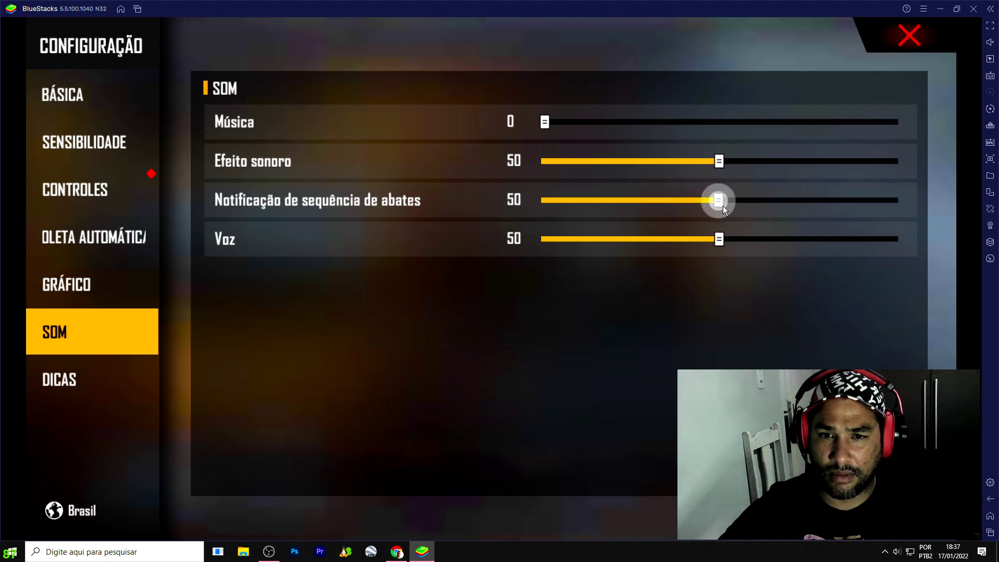
# - Set the voice (Voz) volume to 100 in the sound settings and close the game's settings
pyautogui.moveTo(720, 243); pyautogui.dragTo(930, 227)
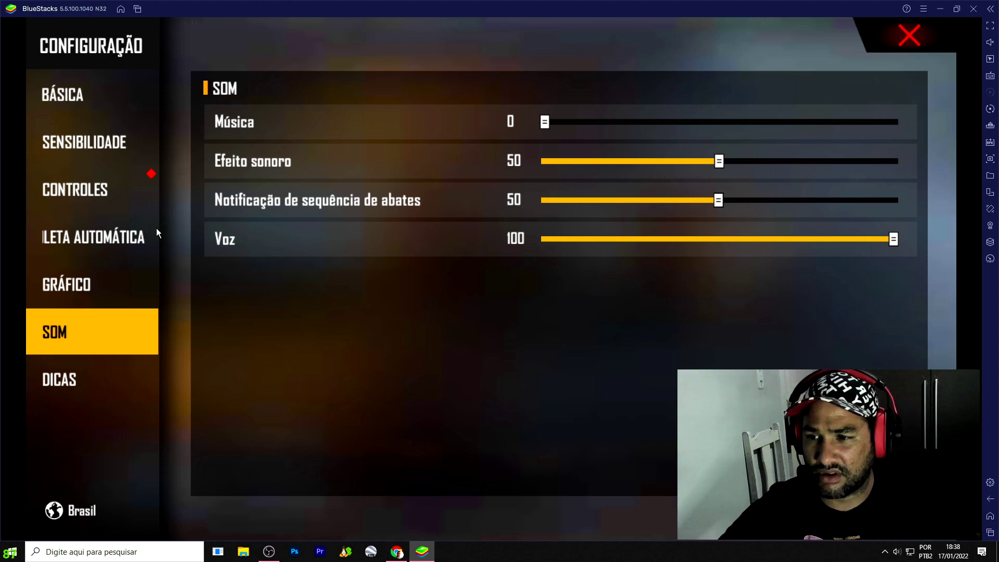
pyautogui.click(908, 35)
pyautogui.click(990, 43)
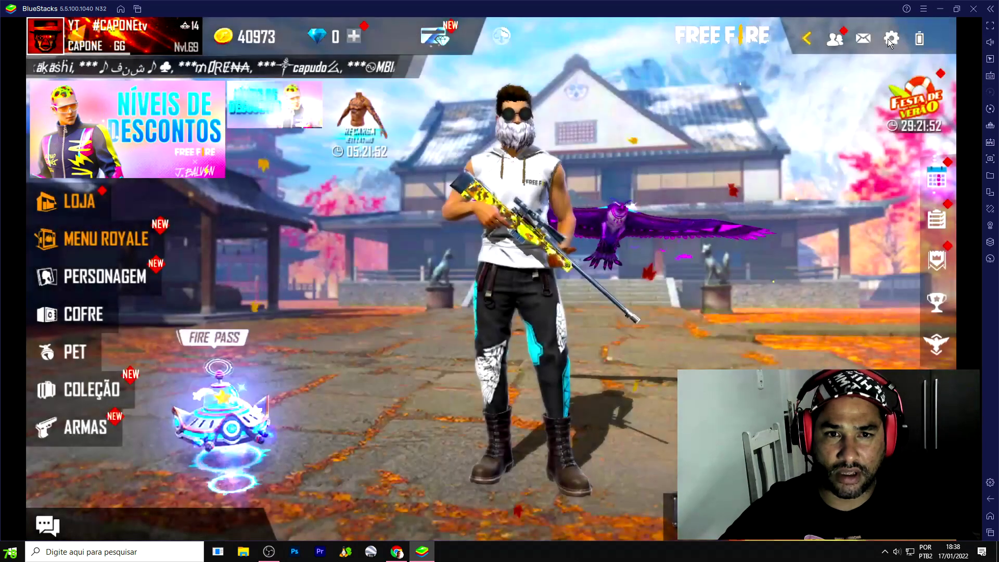
# - In the game's sensitivity settings, set Geral 0, Red Dot 31, Mira 2x 44, Mira 4x 59, Mira AWM 0, and Olhadinha to its minimum
pyautogui.click(889, 38)
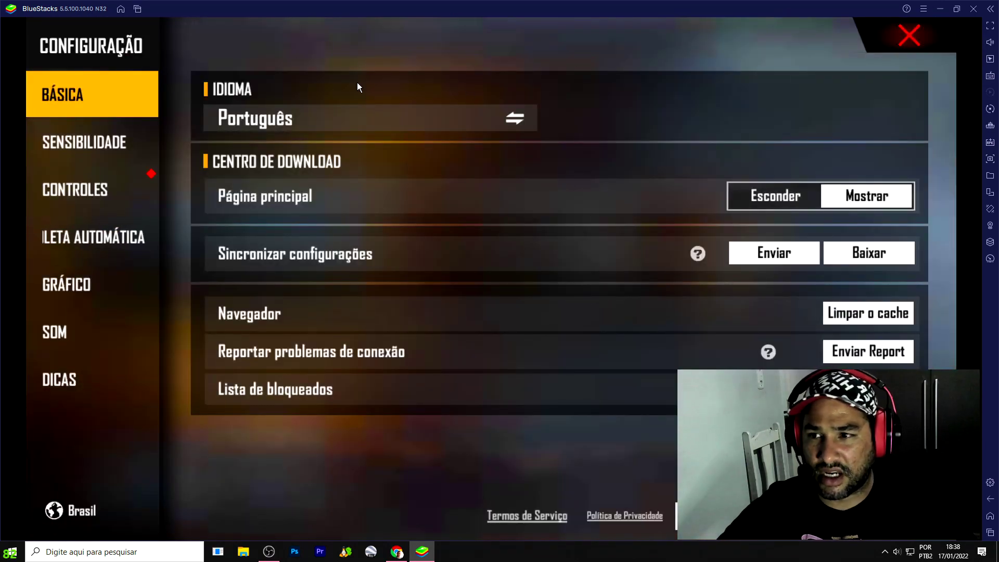
pyautogui.click(79, 141)
pyautogui.moveTo(774, 121); pyautogui.dragTo(336, 150)
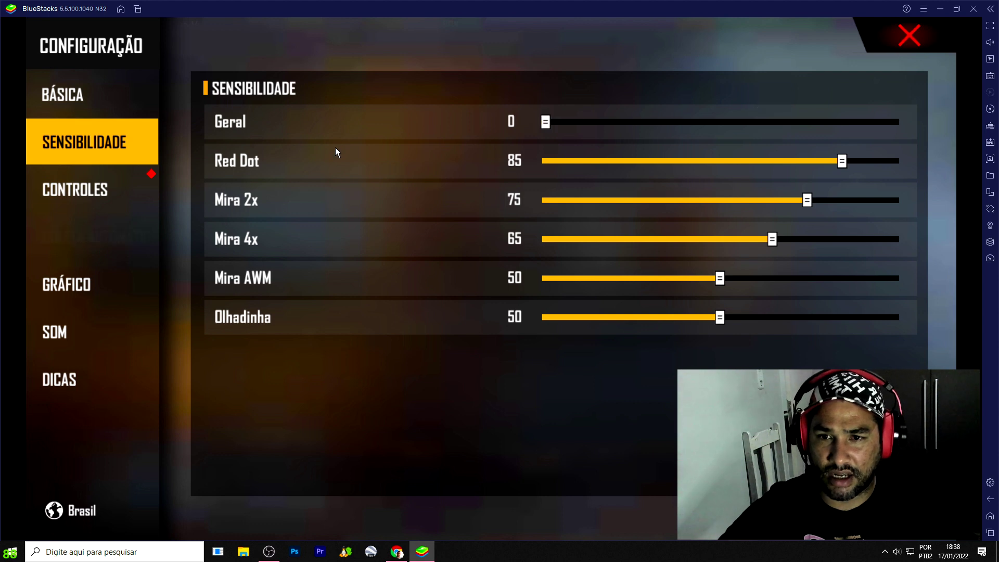
pyautogui.moveTo(722, 160); pyautogui.dragTo(652, 161)
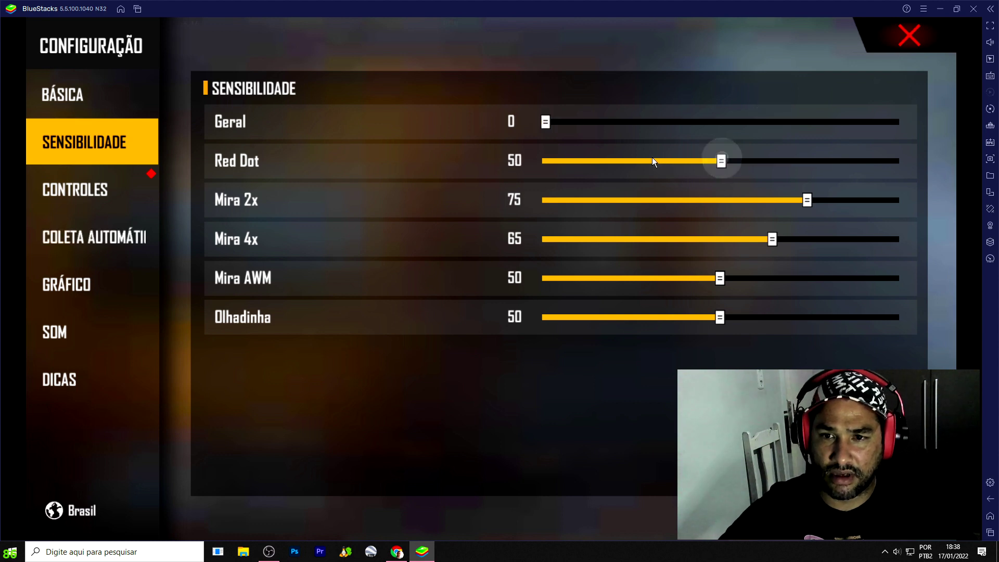
pyautogui.click(710, 201)
pyautogui.click(751, 239)
pyautogui.moveTo(716, 278); pyautogui.dragTo(588, 315)
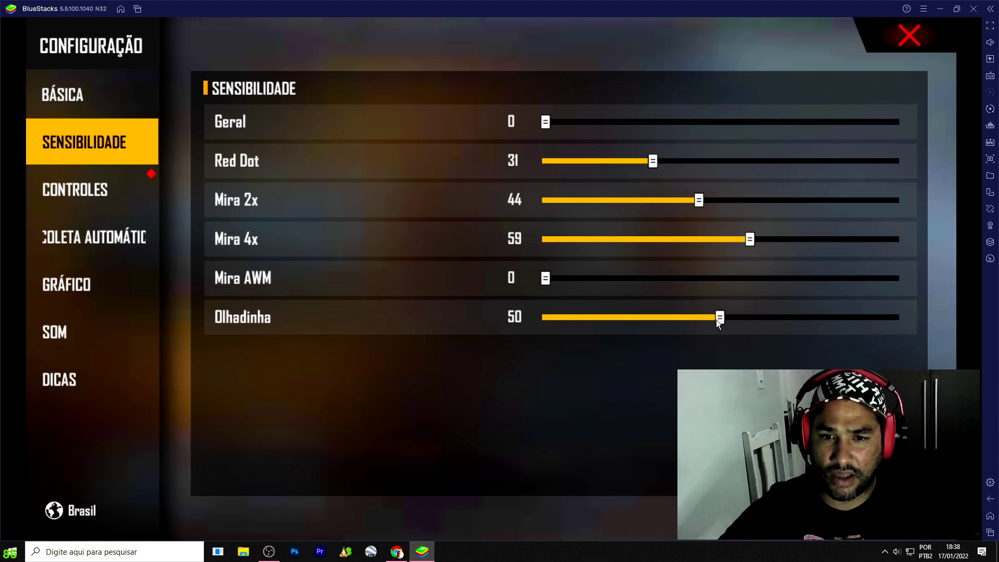
pyautogui.moveTo(715, 319); pyautogui.dragTo(338, 341)
# - Set the in-game tips (Dicas in-game) and kill notifications (Notificações de abates) to Simplificado in the control settings
pyautogui.click(94, 192)
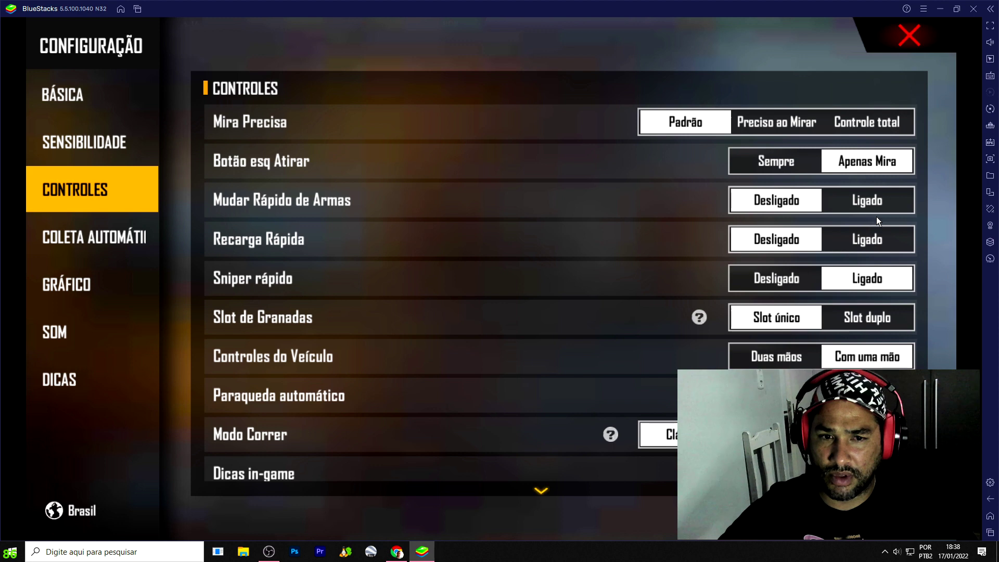
pyautogui.moveTo(579, 342); pyautogui.dragTo(597, 191)
pyautogui.moveTo(636, 230); pyautogui.dragTo(663, 172)
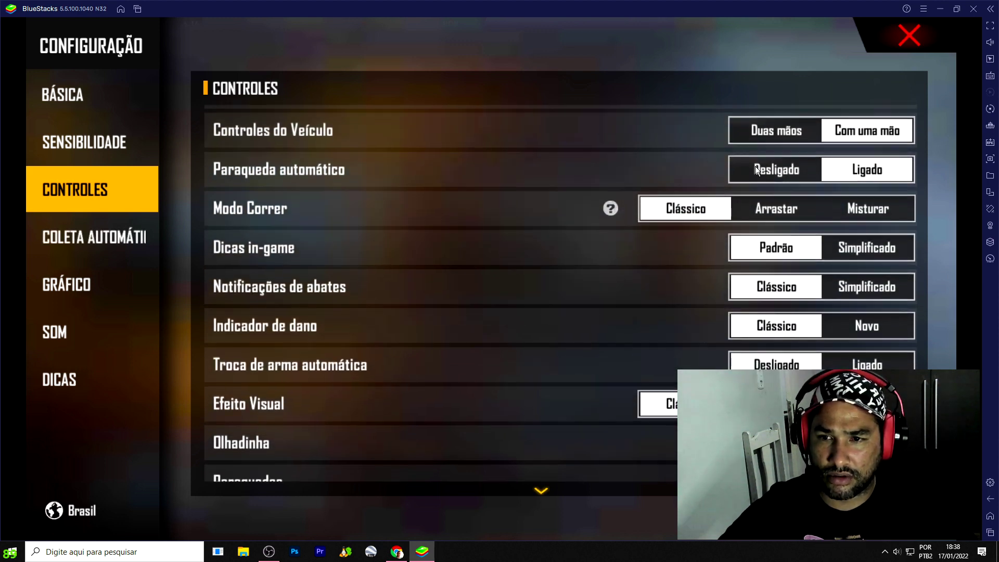
pyautogui.moveTo(792, 246); pyautogui.dragTo(790, 175)
pyautogui.click(867, 178)
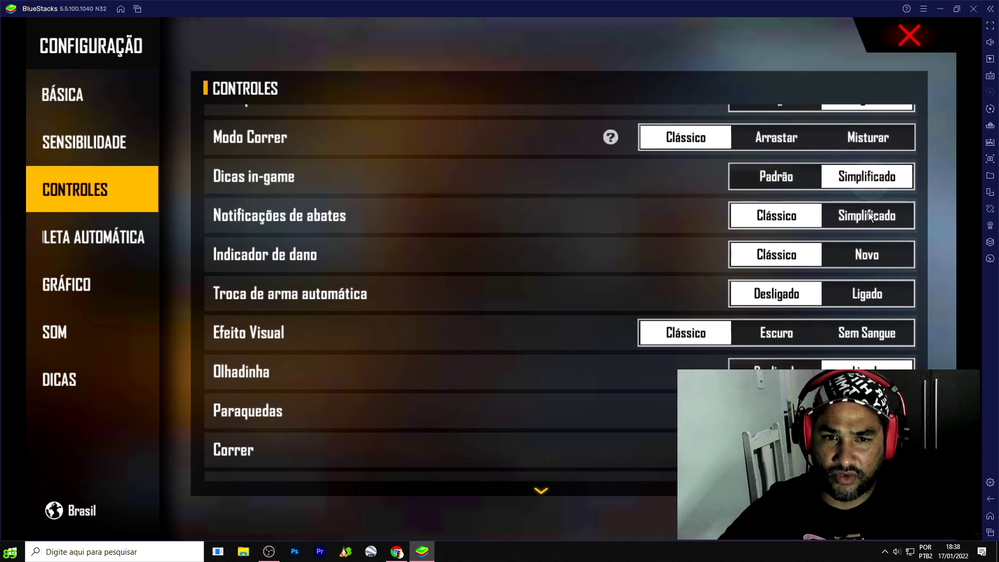
pyautogui.click(869, 218)
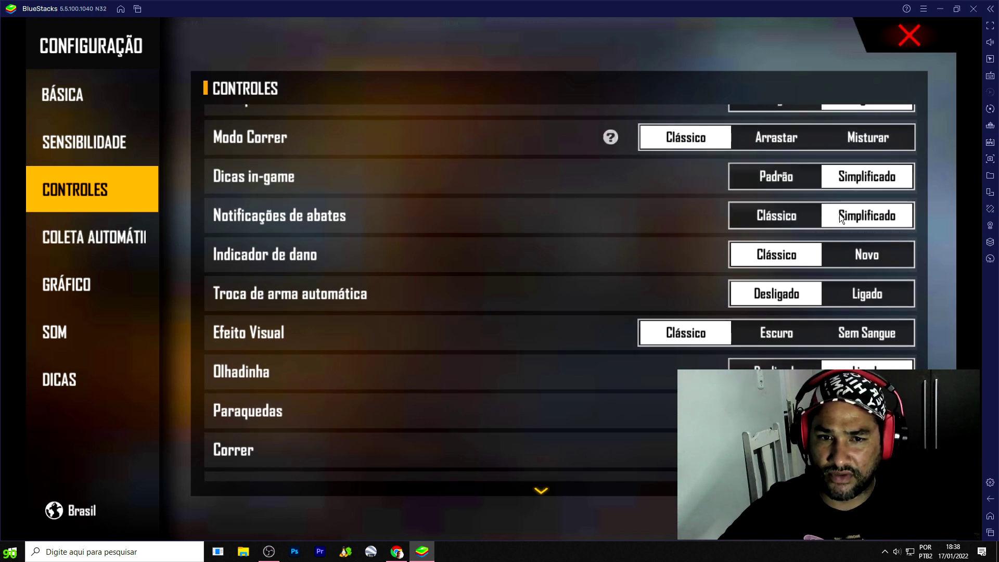
# - In the control settings, set Efeito Visual to Sem Sangue, turn Olhadinha off, and set Tipo de mira and Informações do companheiro to Clássico
pyautogui.moveTo(624, 261); pyautogui.dragTo(753, 165)
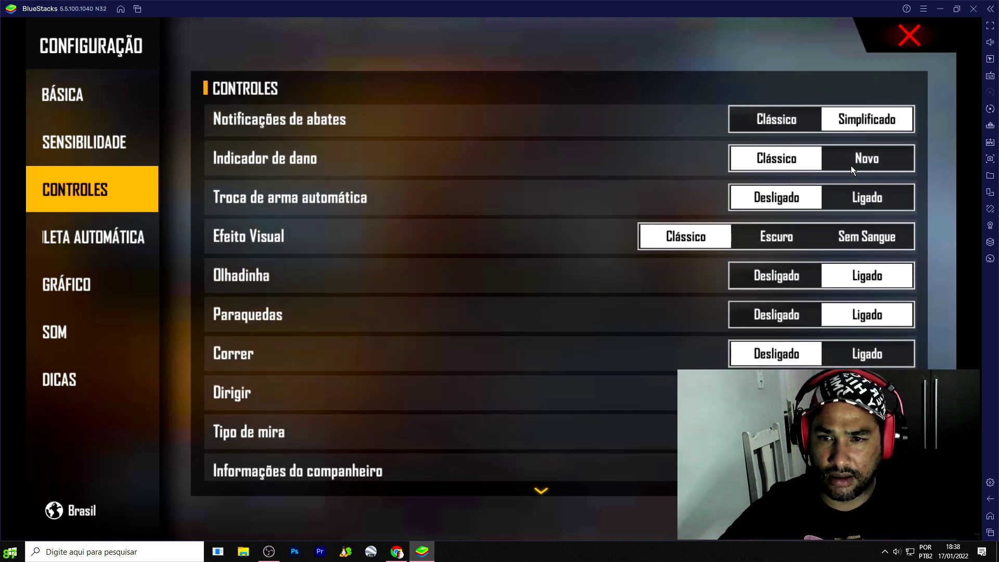
pyautogui.click(849, 242)
pyautogui.moveTo(661, 335); pyautogui.dragTo(728, 226)
pyautogui.click(769, 269)
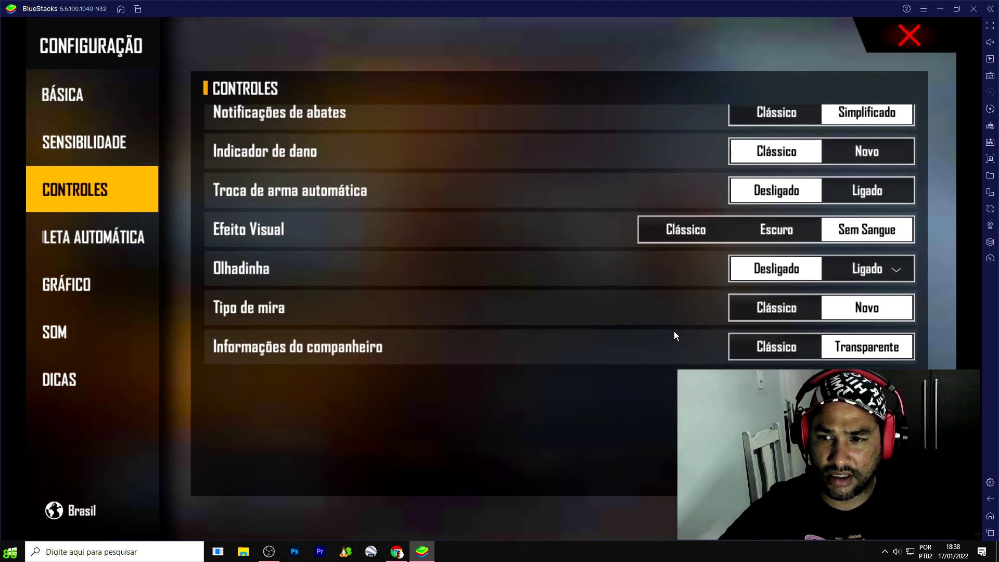
pyautogui.click(788, 310)
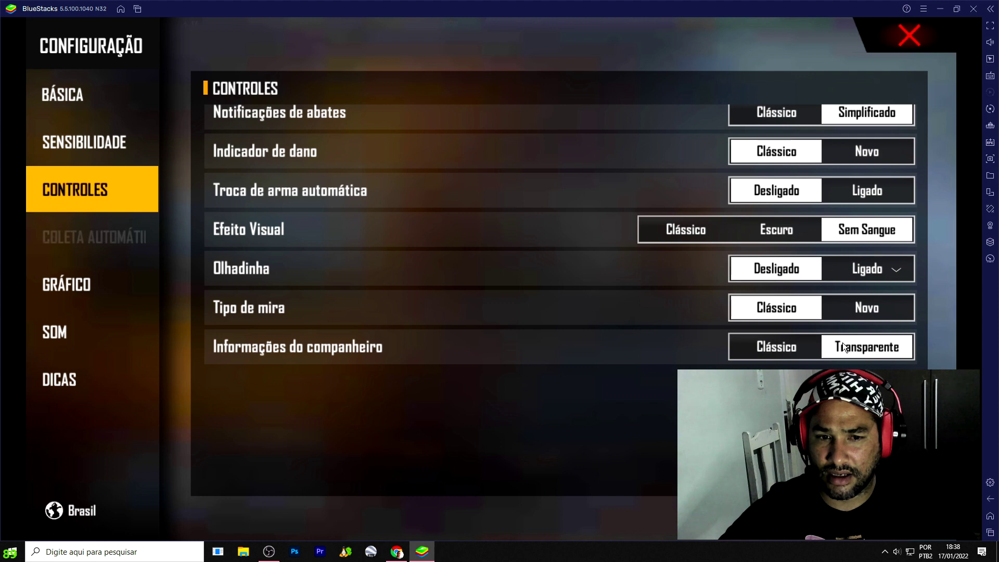
pyautogui.click(785, 348)
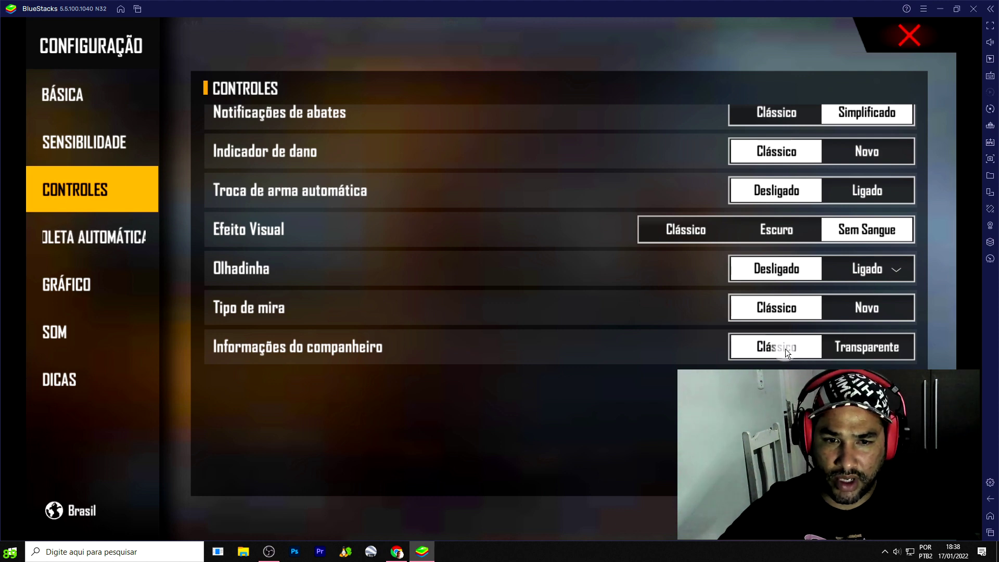
# - Look over the automatic pickup settings (Coleta Automática) and open the graphics settings
pyautogui.click(100, 241)
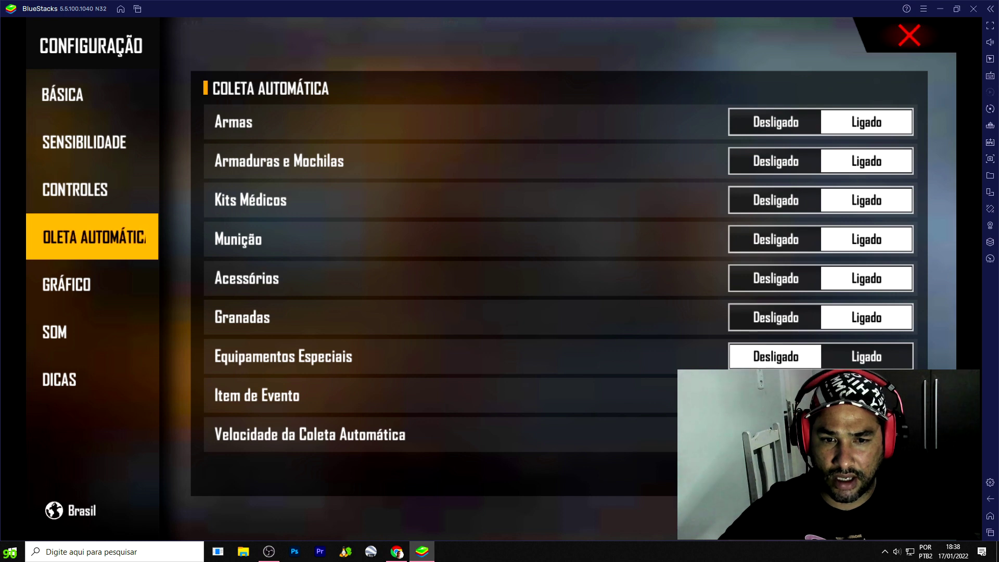
pyautogui.click(77, 283)
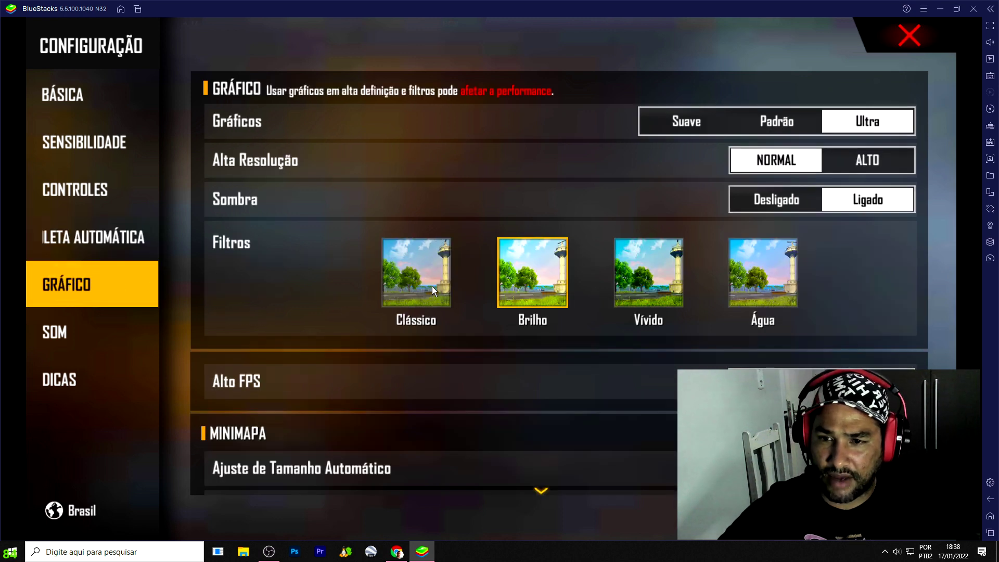